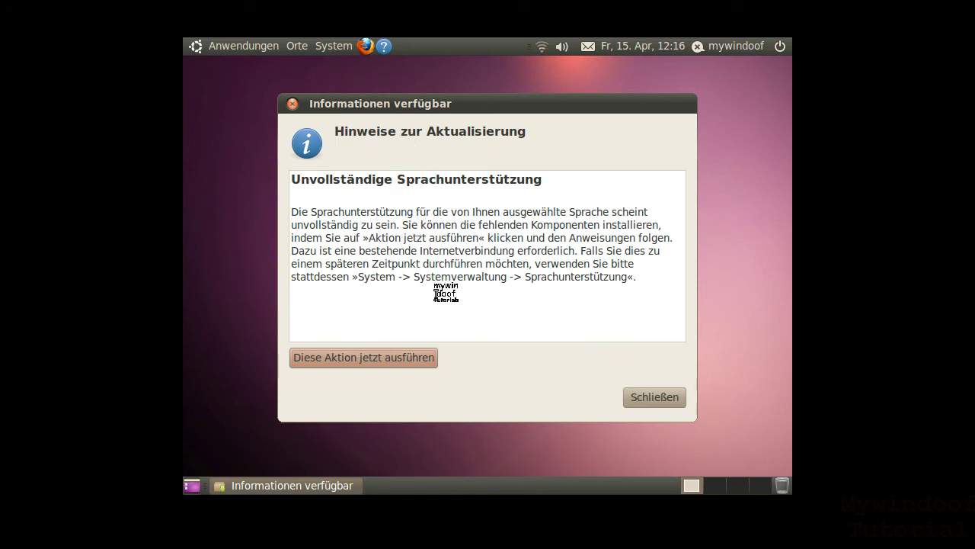
drag(473, 294, 385, 198)
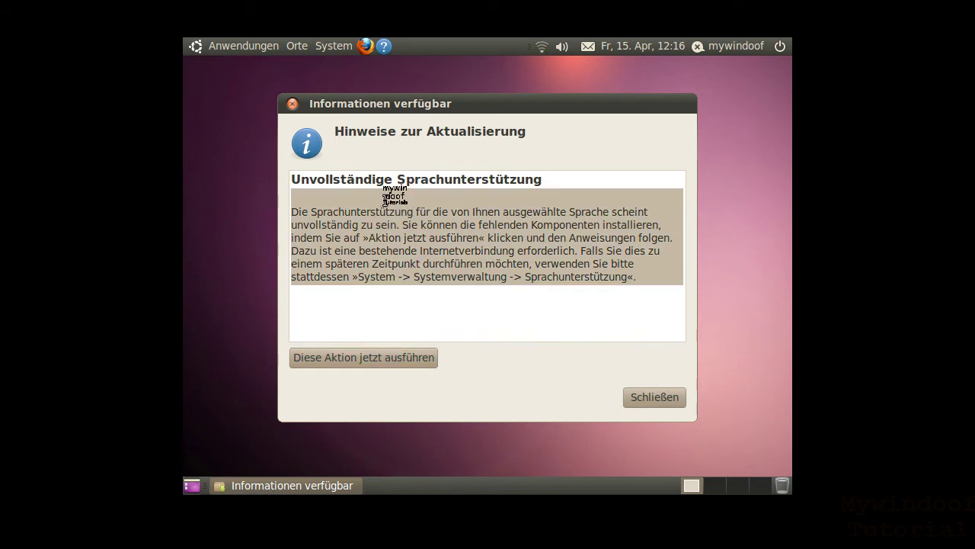
click(419, 248)
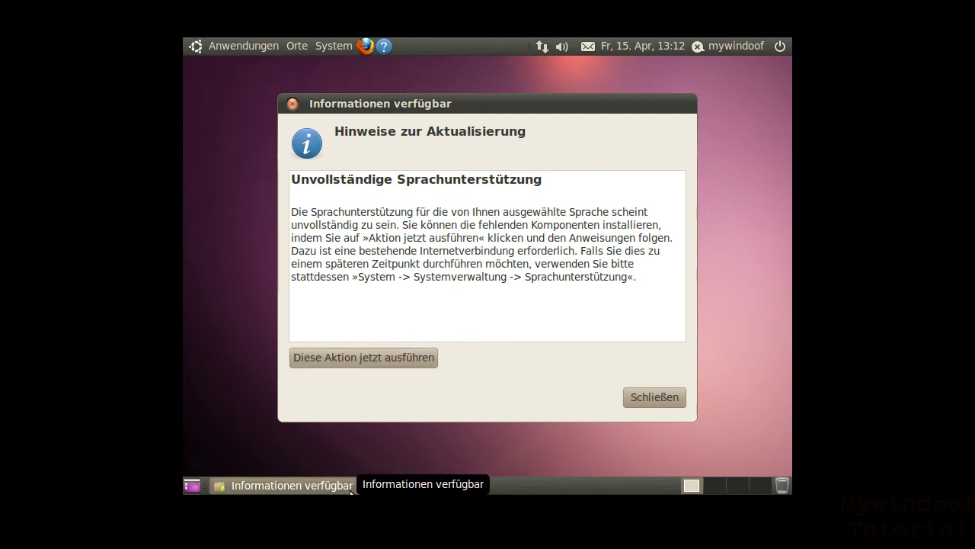
Step: Open the virtual machine's network adapter settings and confirm Adapter 1 with NAT as its attachment
key(ctrl+Home)
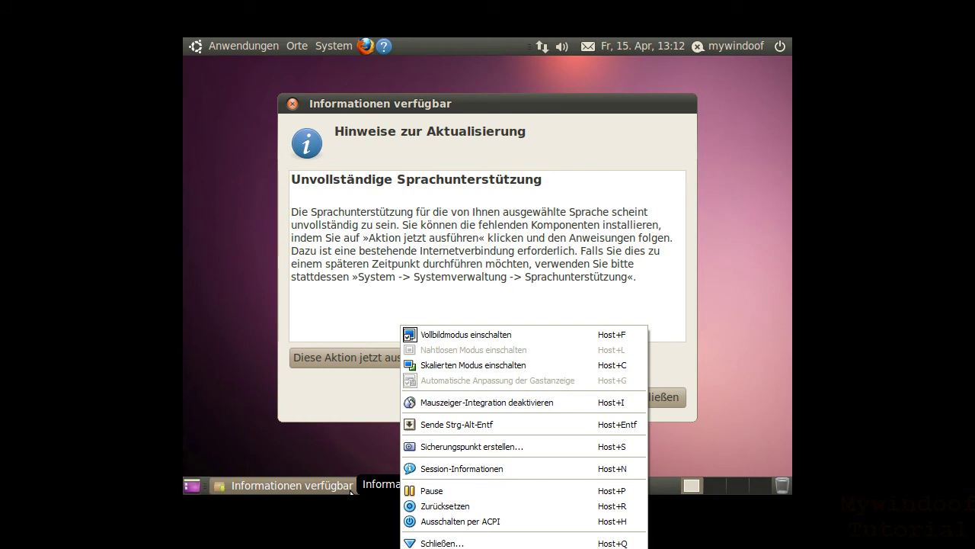
key(Escape)
key(ctrl+Home)
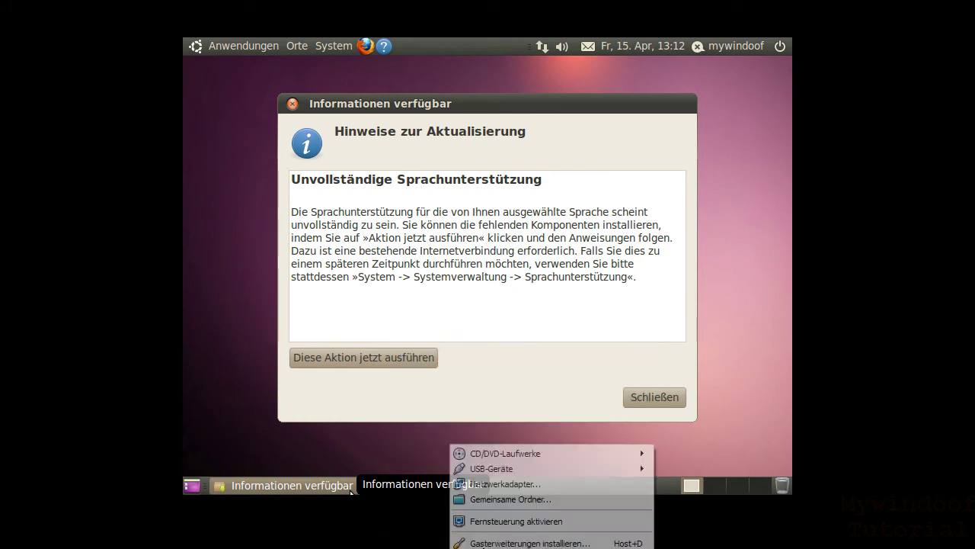
click(496, 484)
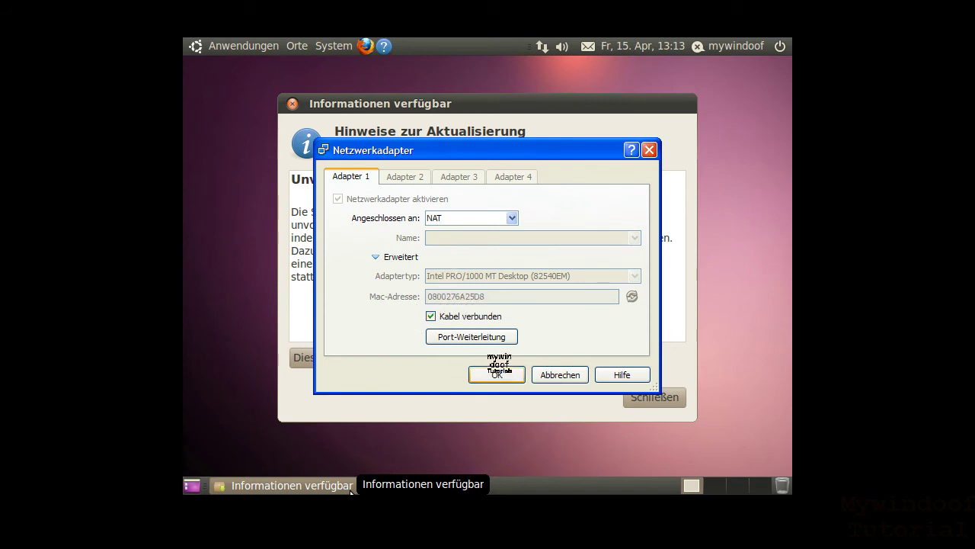
click(486, 218)
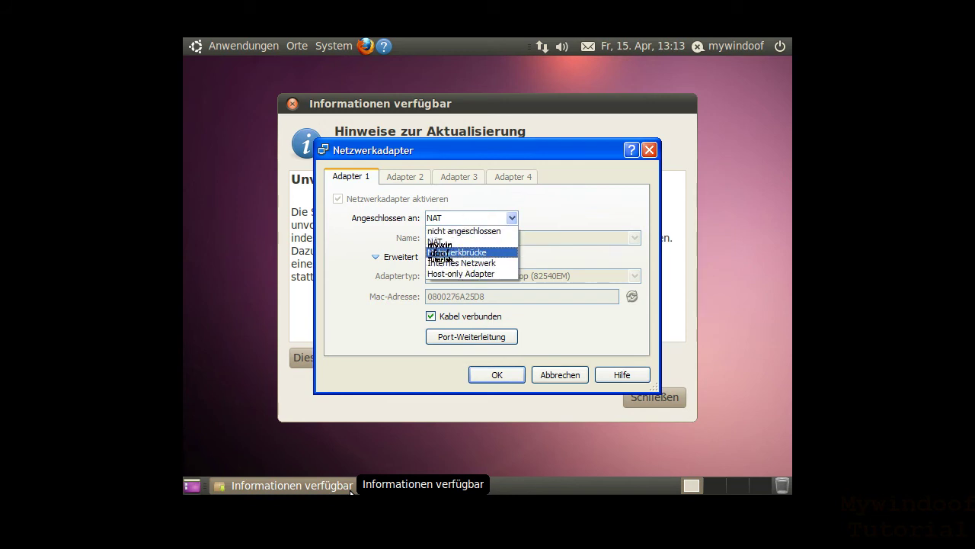
click(448, 241)
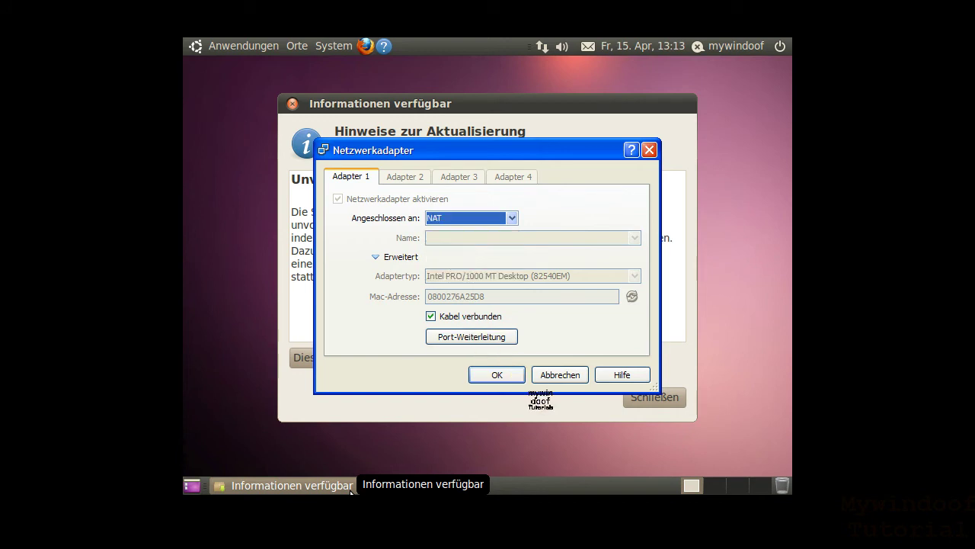
click(509, 374)
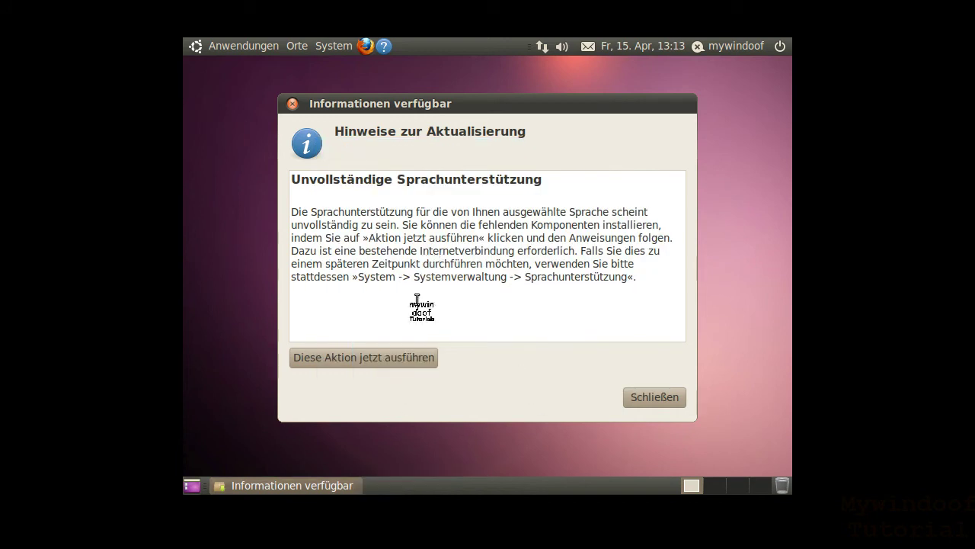
Step: Run the offered language support action and update the language information, authorising it with the account password
click(374, 358)
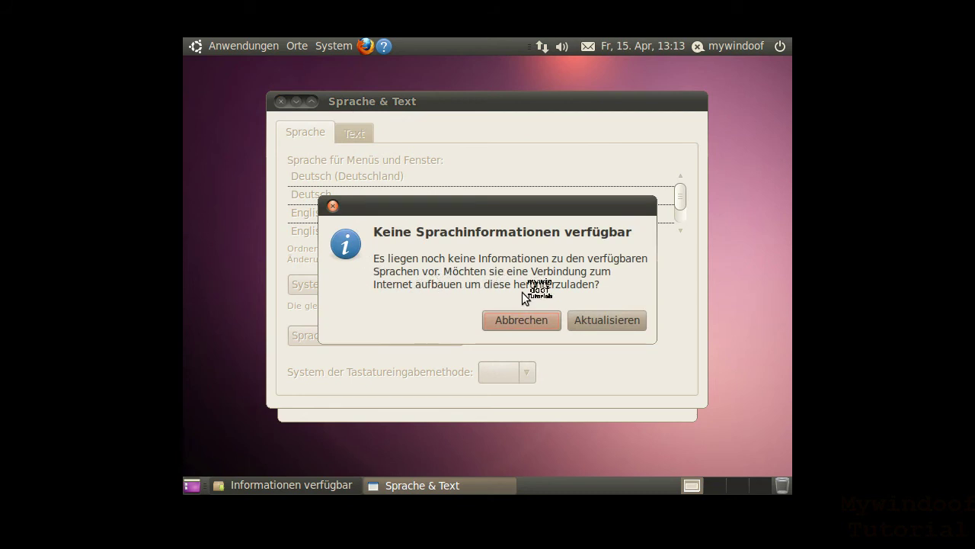
click(588, 315)
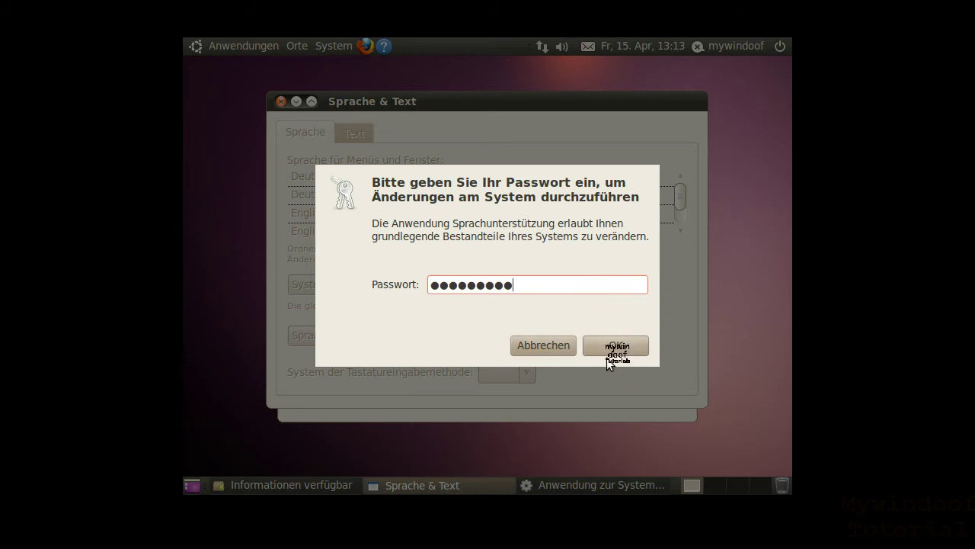
click(615, 340)
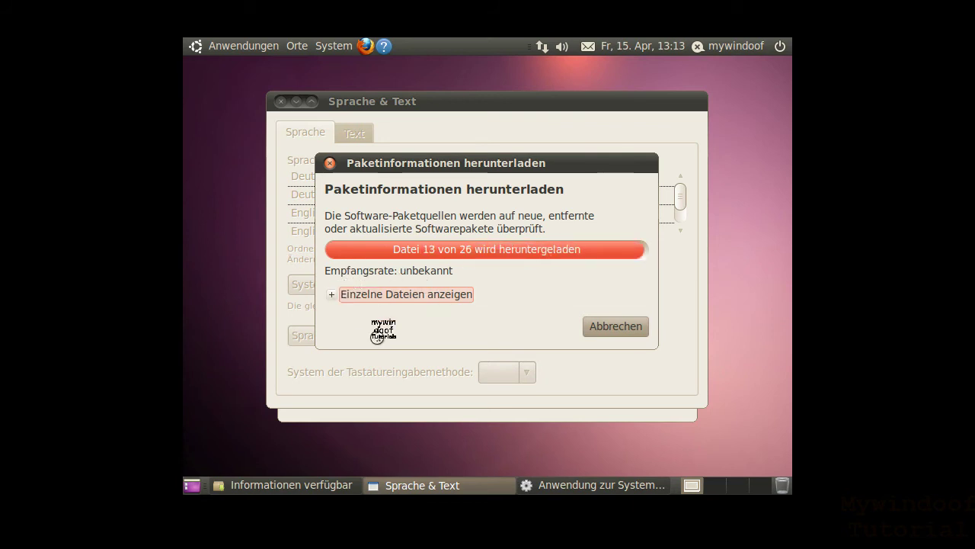
Step: Show the individual files of the package information download and examine their status, size, package and address
click(334, 296)
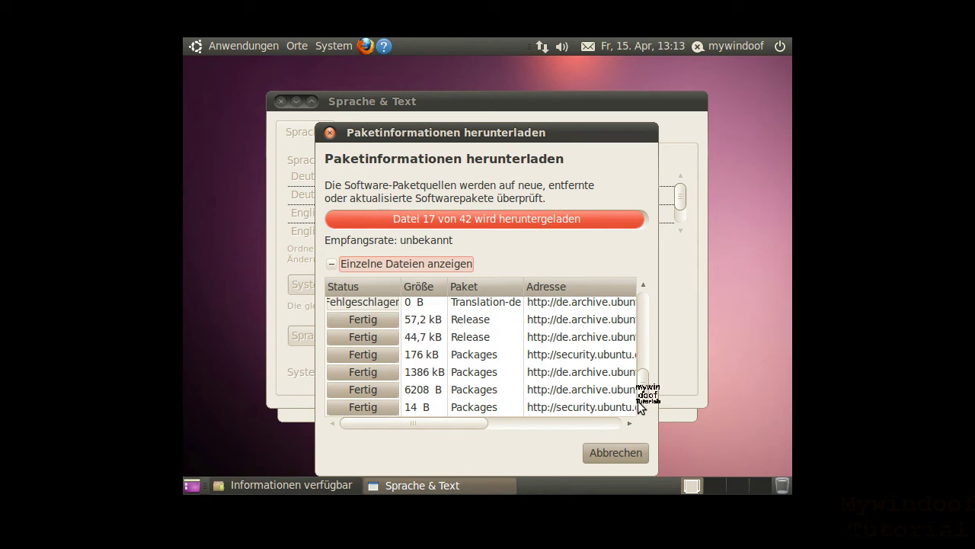
click(639, 346)
scroll(632, 307, up, 5)
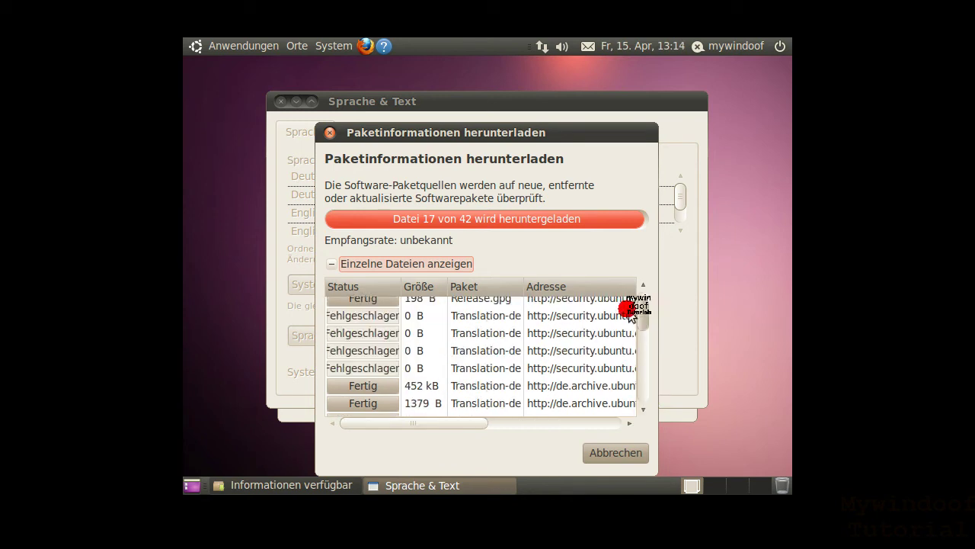
scroll(632, 304, up, 5)
drag(631, 303, 636, 409)
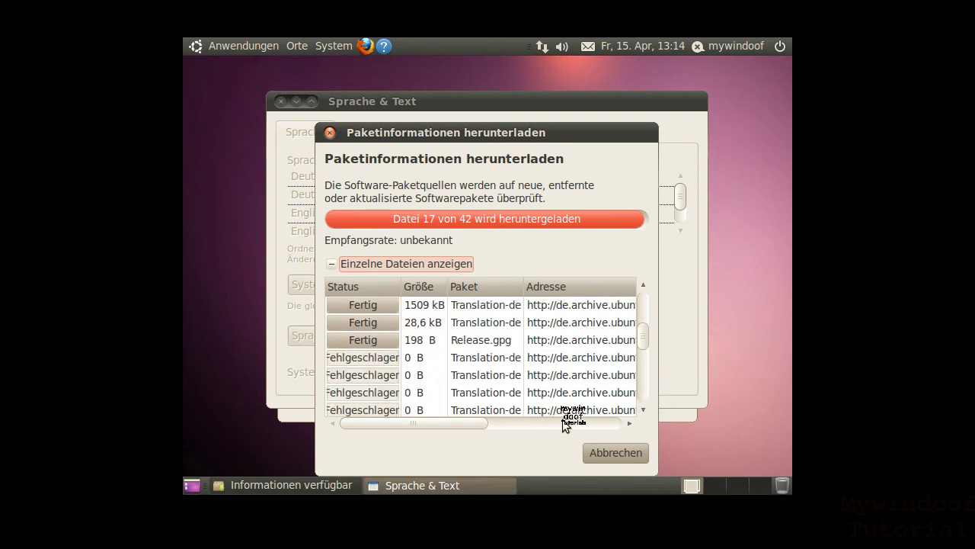
drag(514, 422, 556, 423)
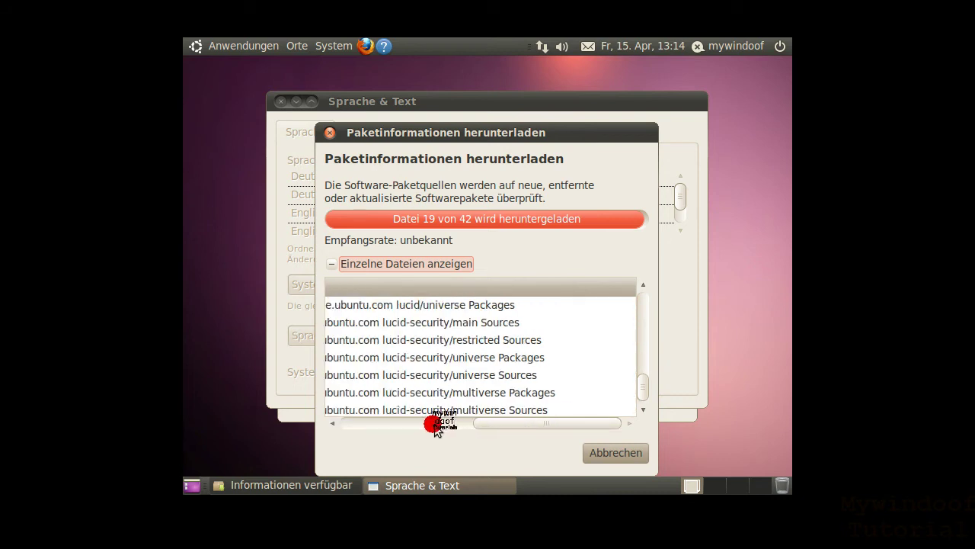
drag(505, 421, 312, 415)
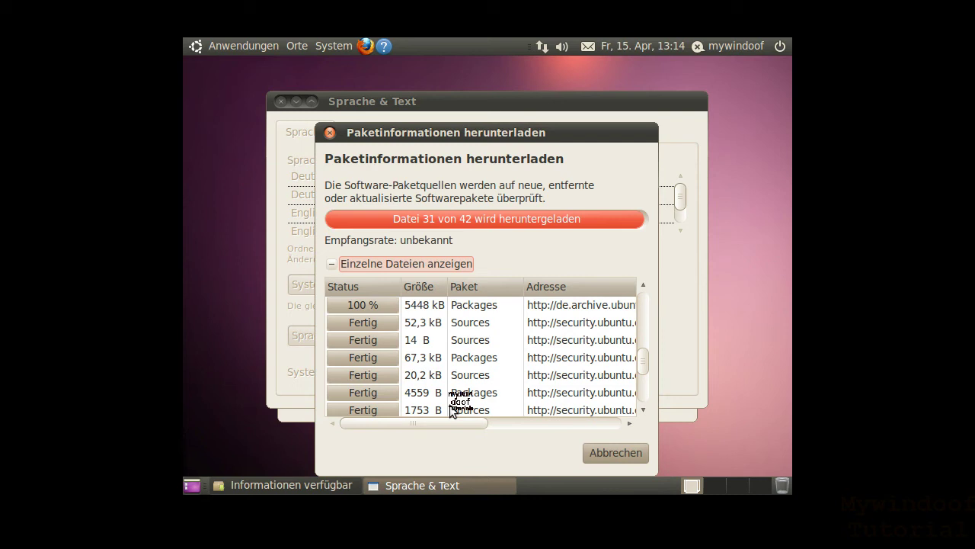
click(448, 487)
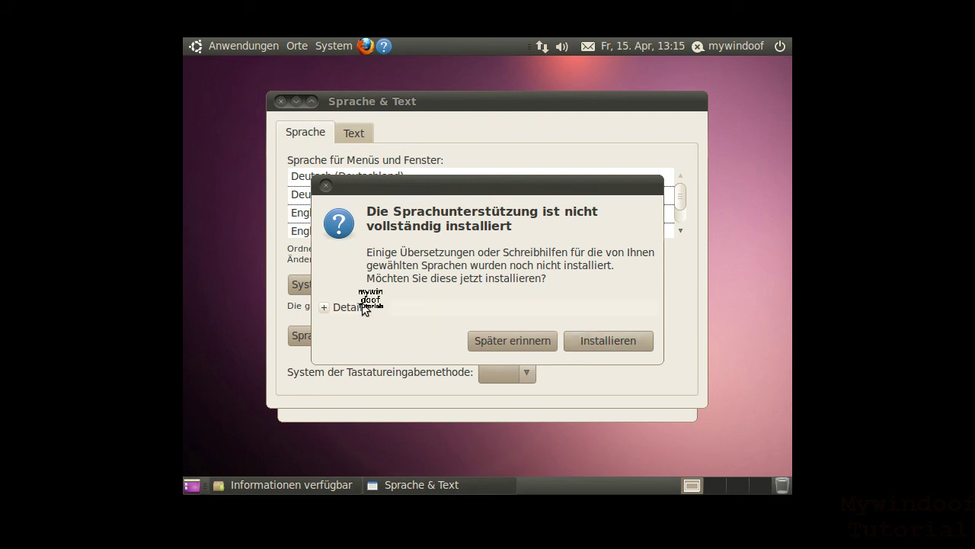
Step: Expand the details of the incomplete language support, review the missing packages and install them
click(325, 307)
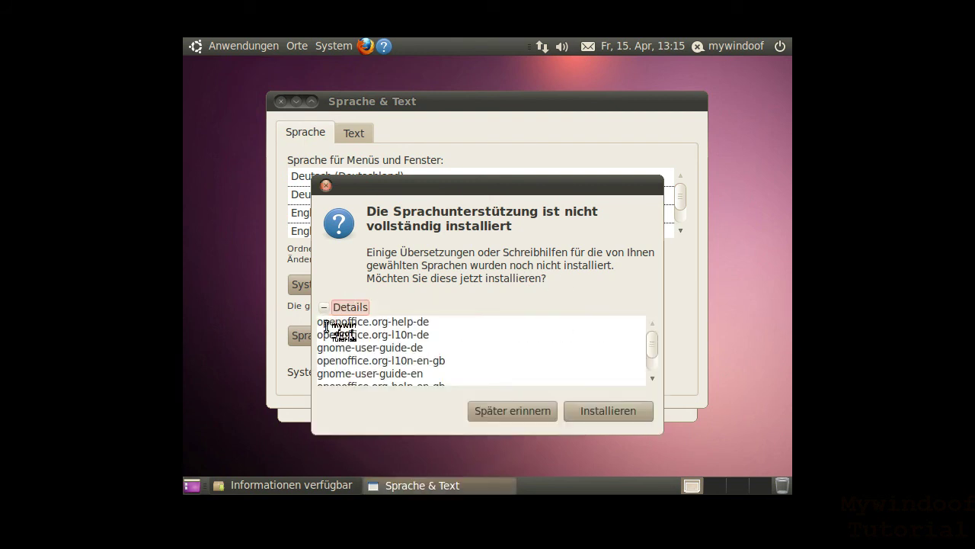
drag(343, 323, 395, 372)
click(396, 373)
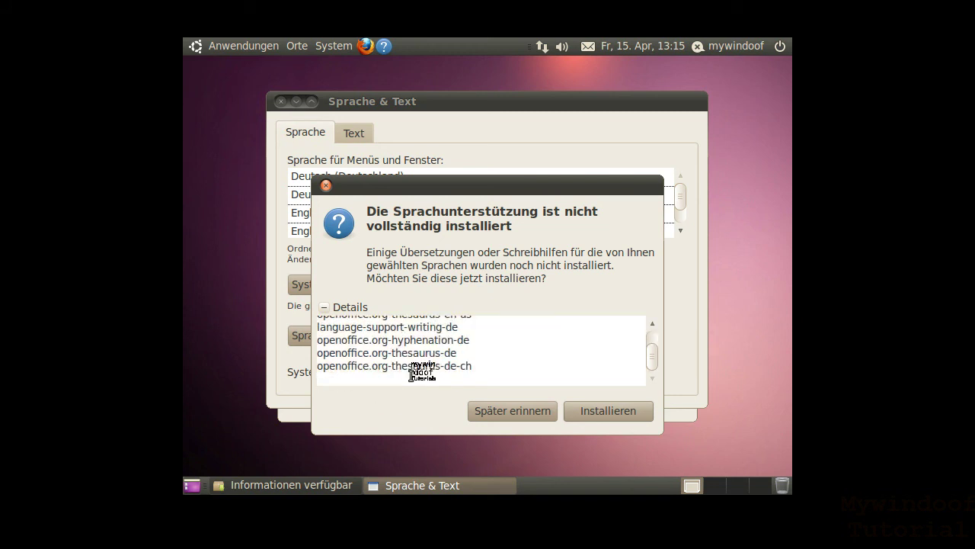
scroll(442, 373, up, 5)
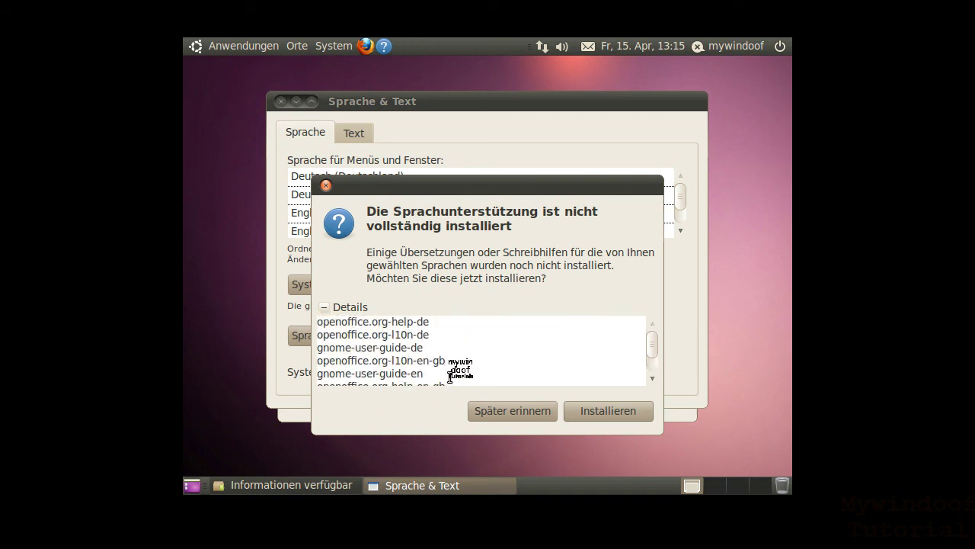
drag(453, 320, 435, 344)
click(448, 371)
scroll(484, 335, down, 5)
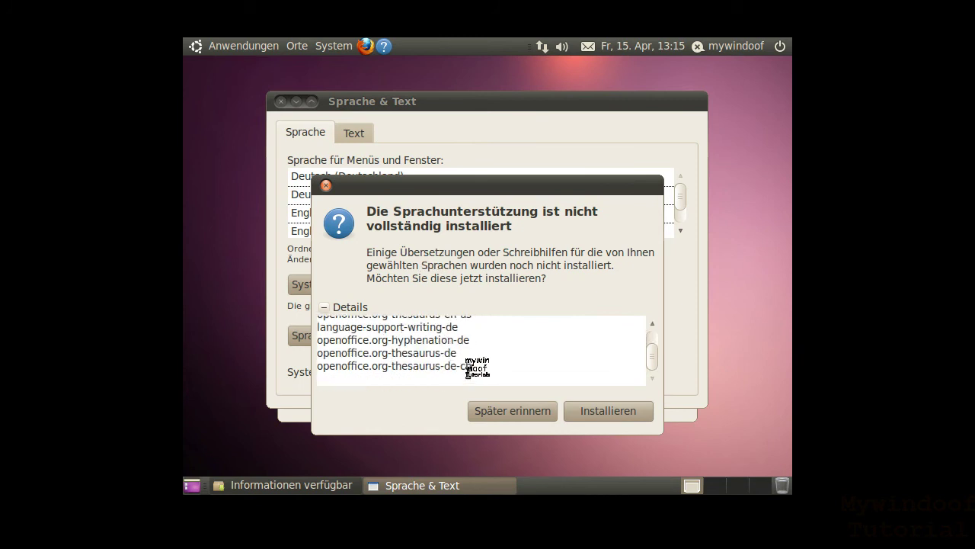
scroll(468, 367, up, 5)
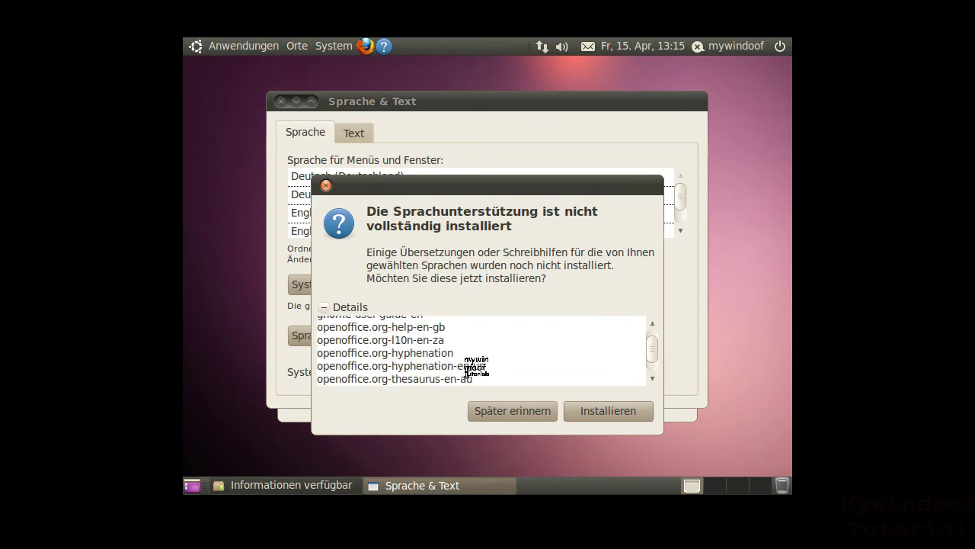
click(587, 411)
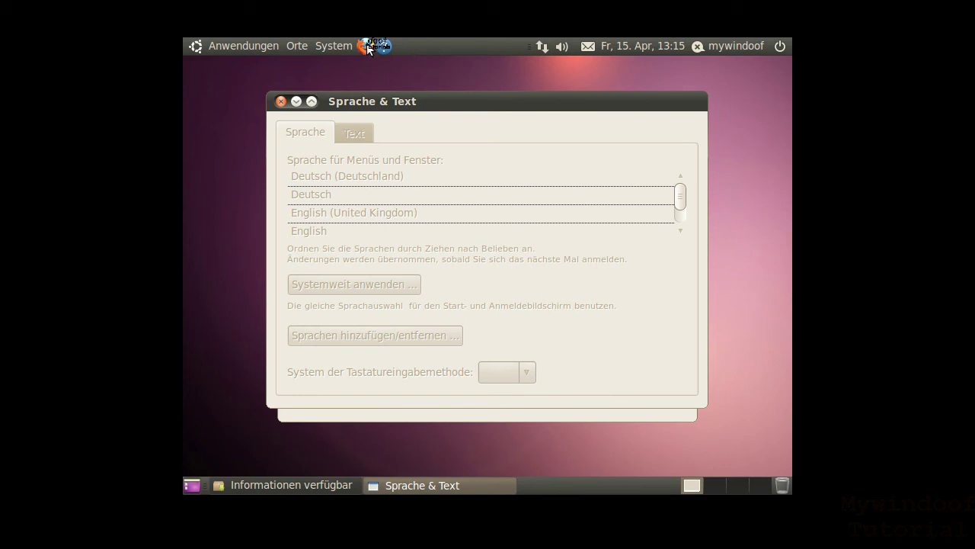
click(217, 47)
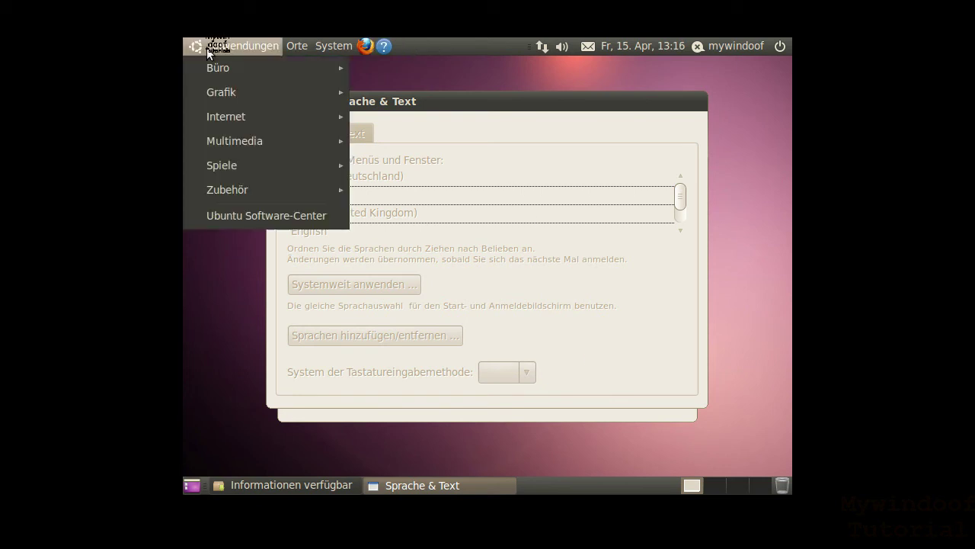
mouse_move(258, 92)
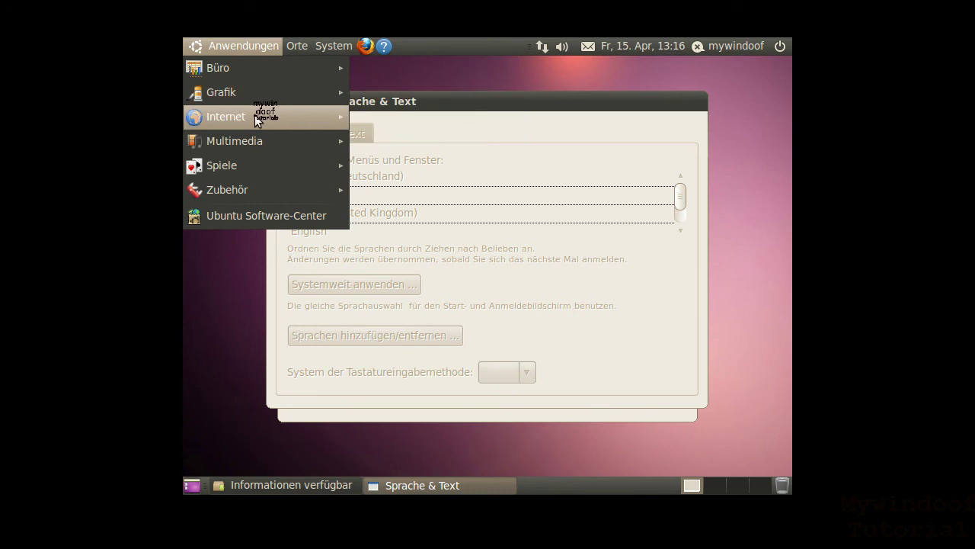
mouse_move(261, 115)
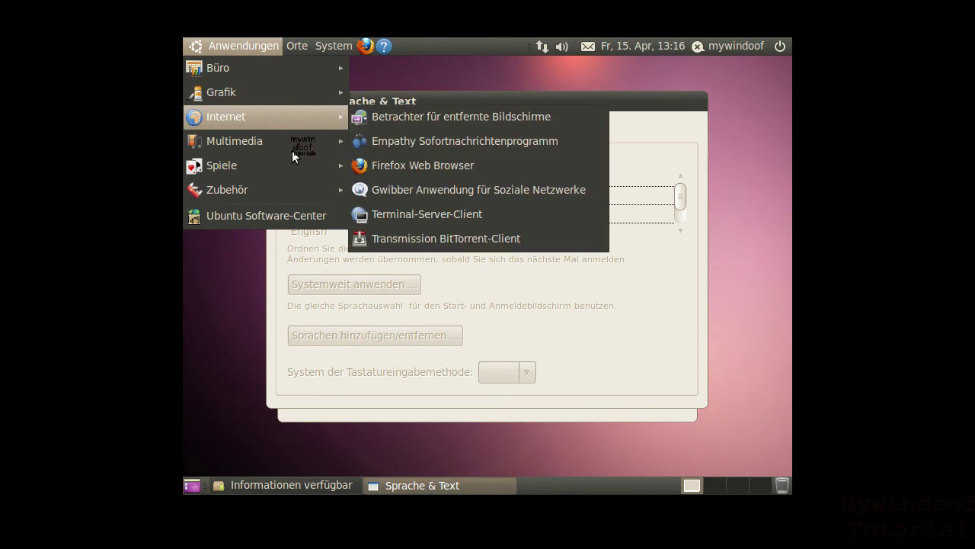
mouse_move(291, 148)
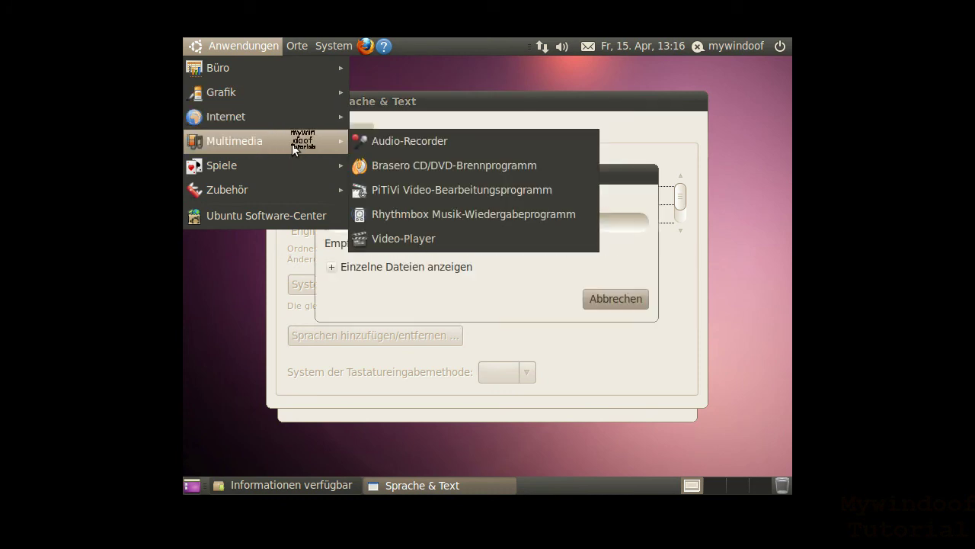
click(400, 298)
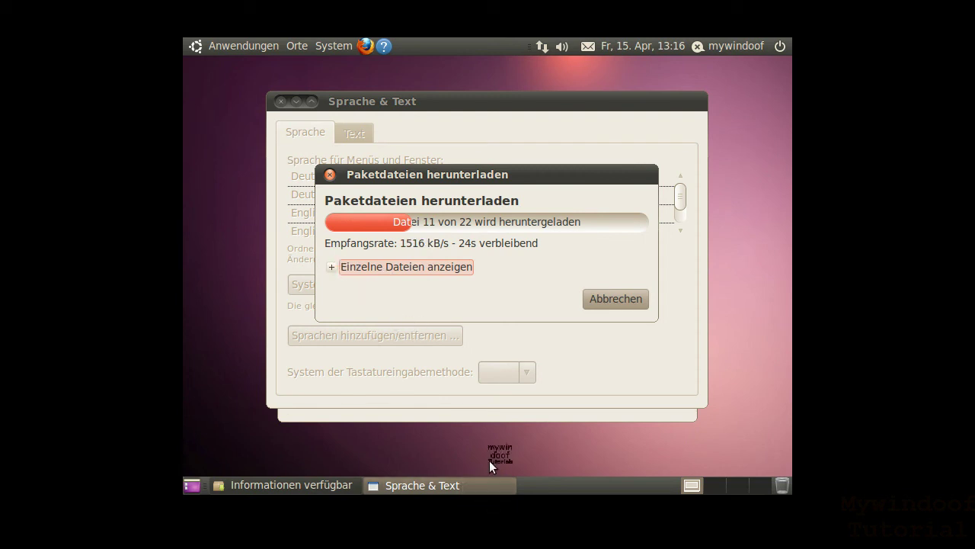
Step: Show the individual files of the language package download and examine their status, package names and source addresses
click(332, 266)
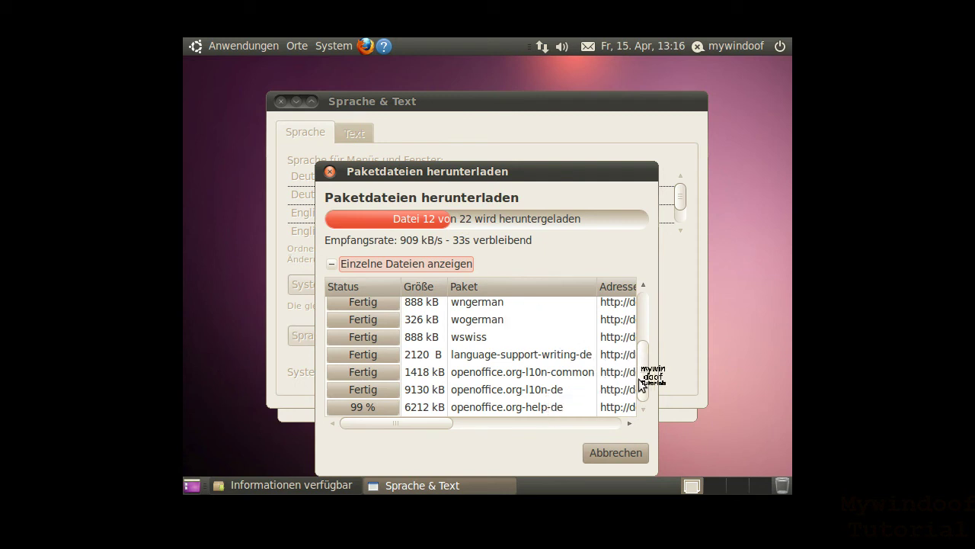
drag(643, 369, 640, 299)
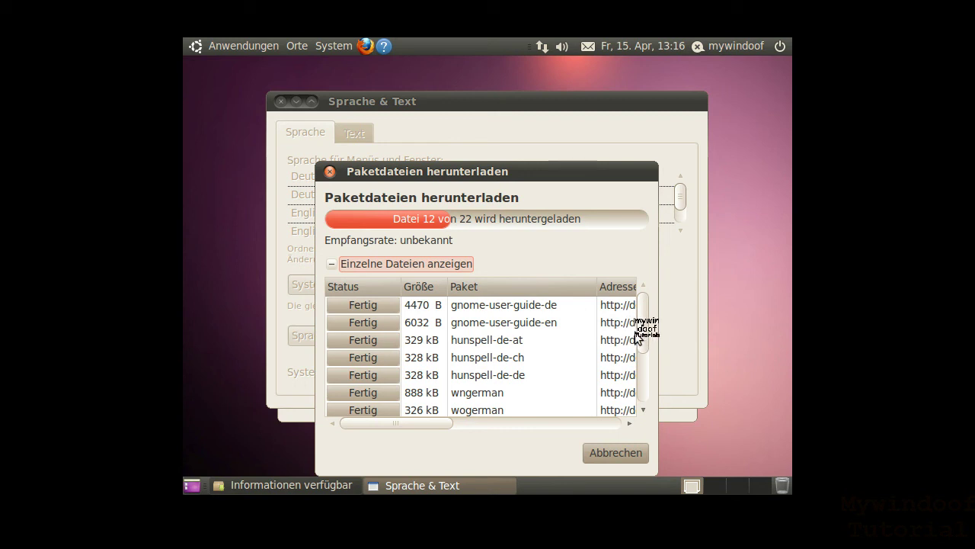
drag(640, 340, 644, 404)
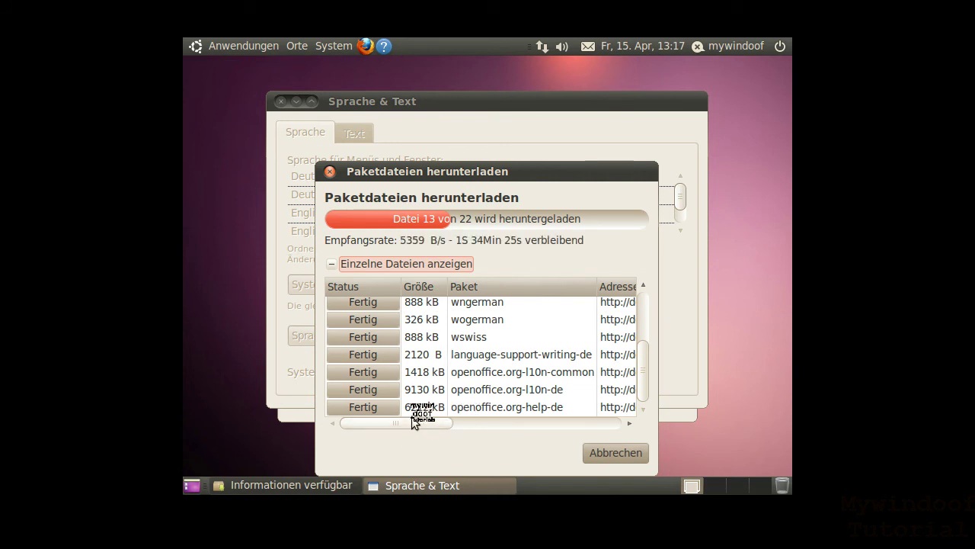
drag(412, 422, 500, 422)
click(526, 375)
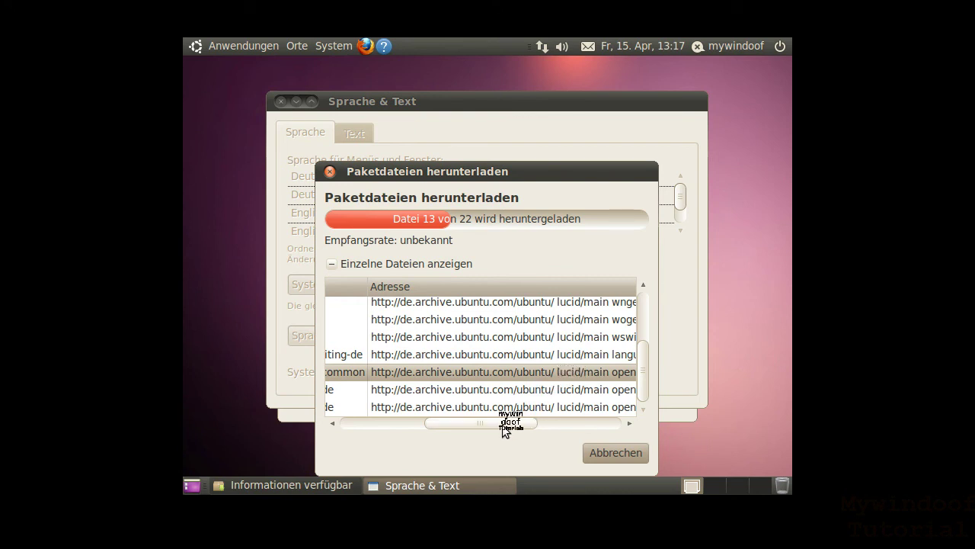
drag(508, 422, 540, 425)
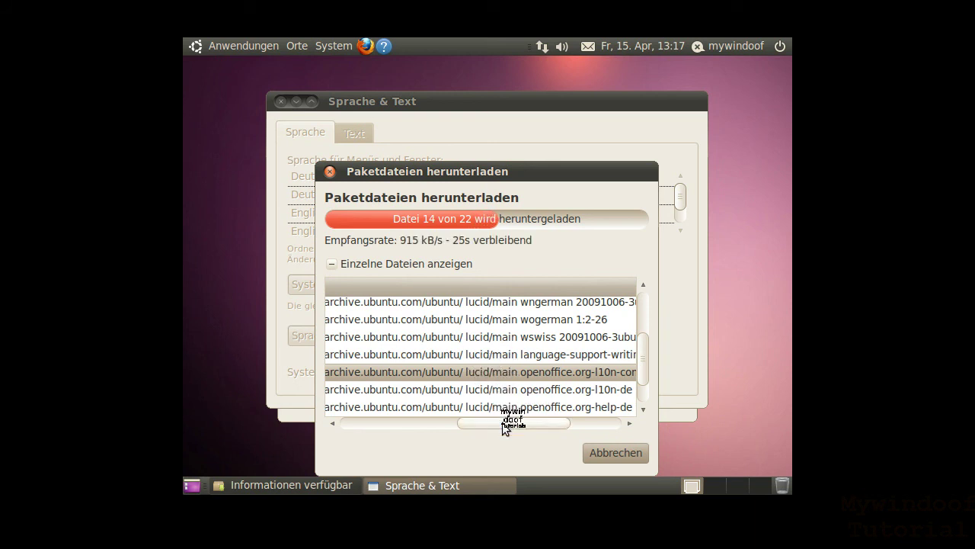
drag(502, 425, 374, 392)
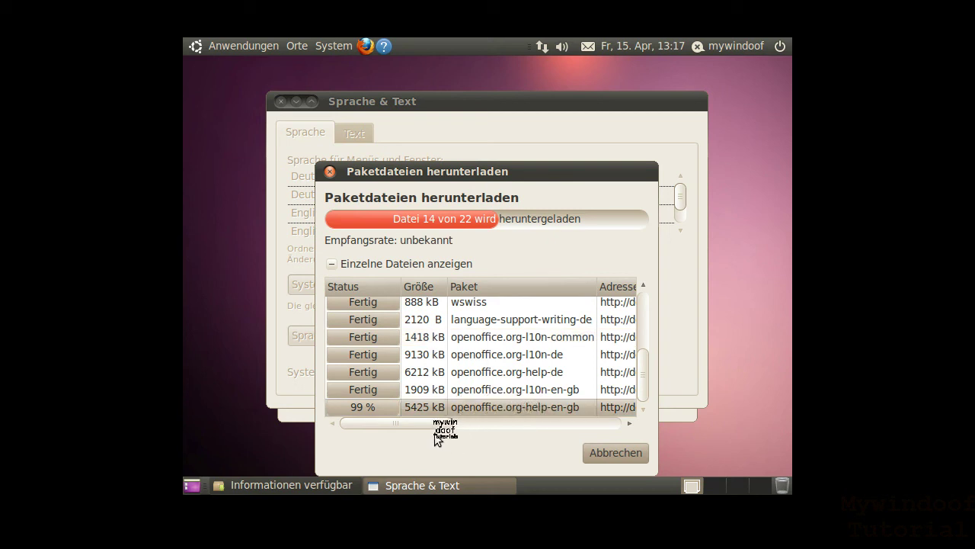
click(406, 425)
drag(405, 431, 352, 432)
mouse_move(545, 48)
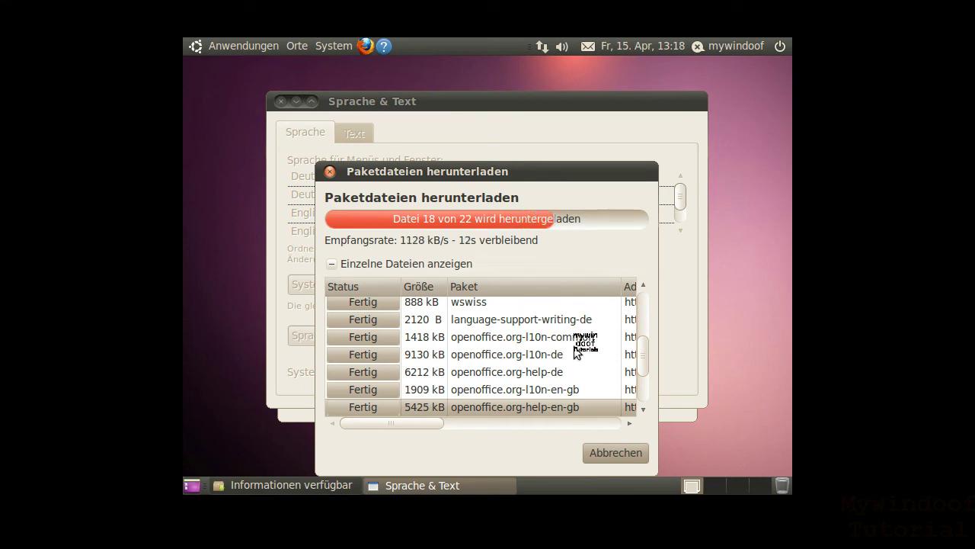
Step: Check the download status of the packages further down the list, selecting the openoffice.org-l10n-en-za entry
drag(641, 352, 645, 387)
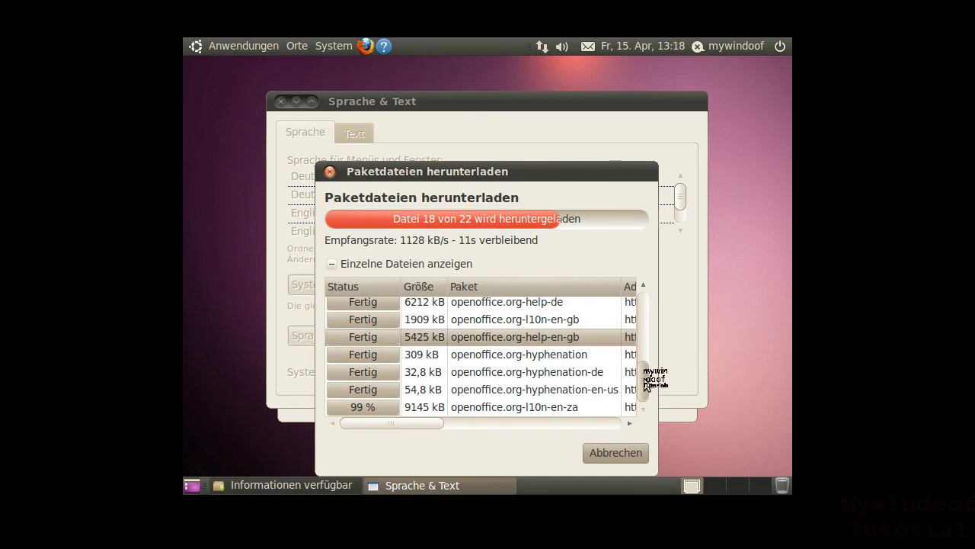
click(574, 409)
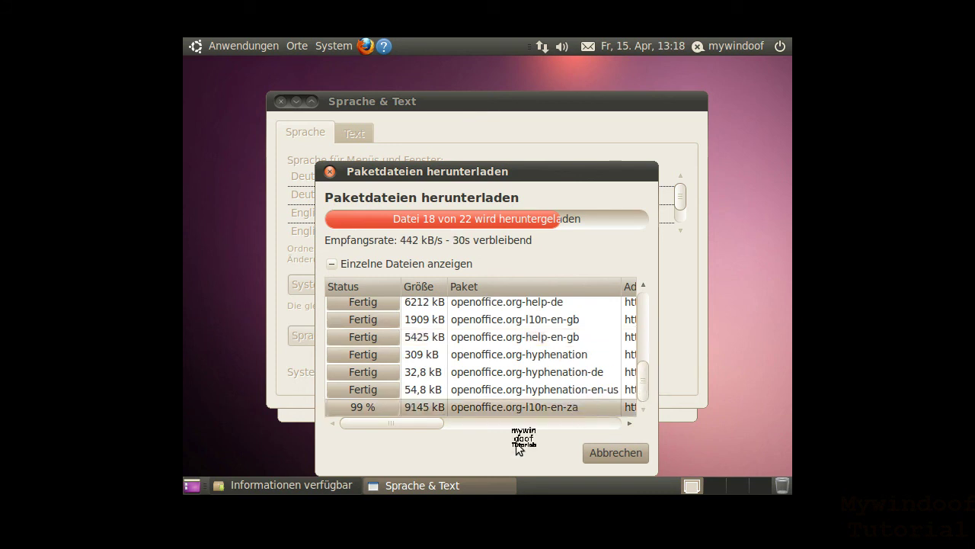
drag(408, 424, 373, 426)
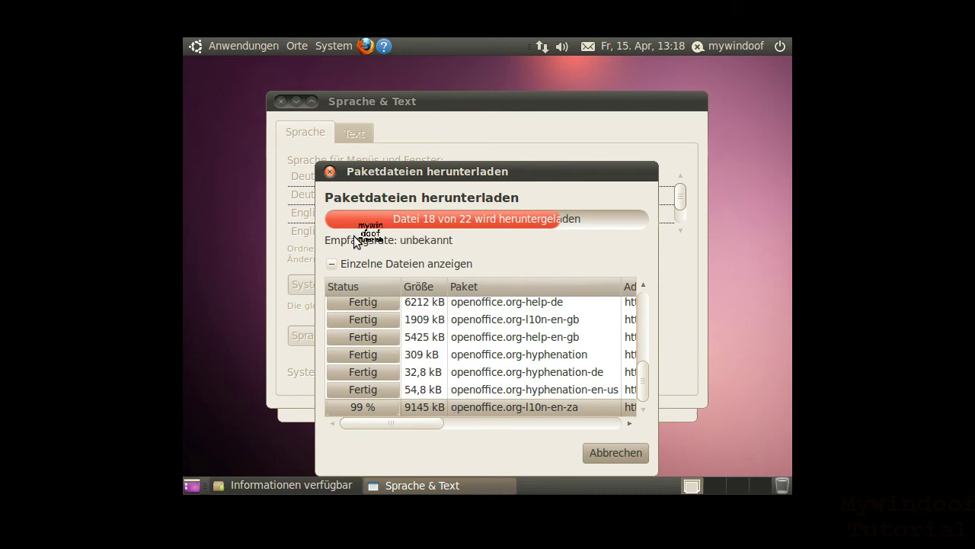
click(204, 47)
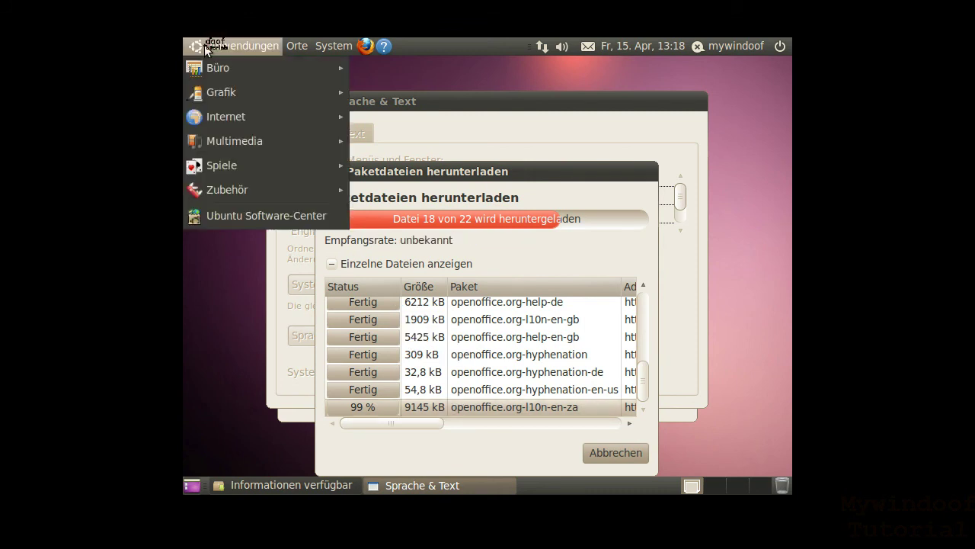
mouse_move(211, 188)
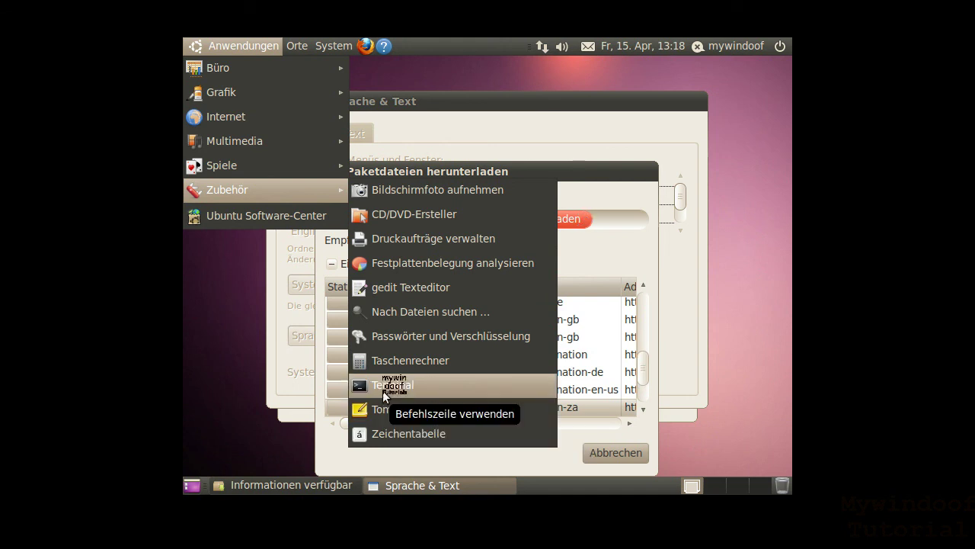
mouse_move(301, 164)
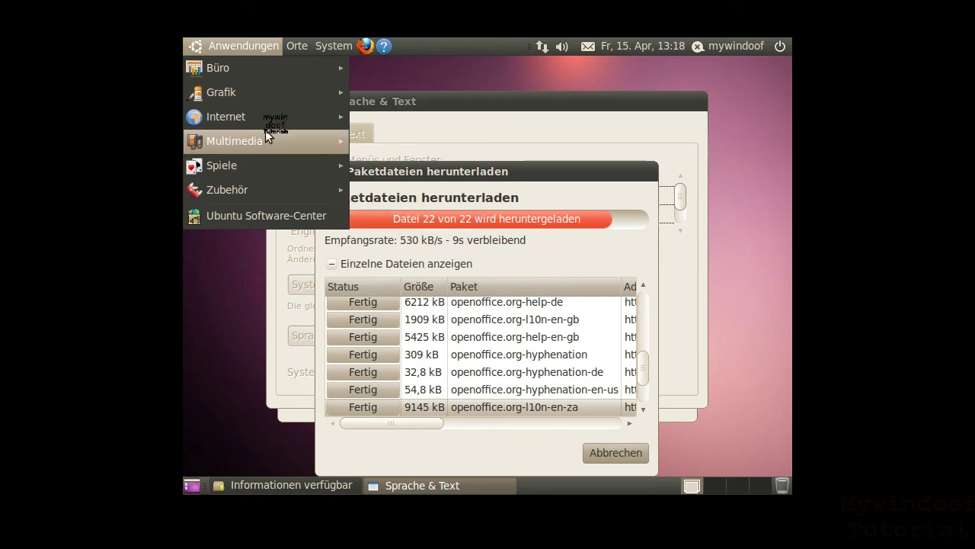
mouse_move(262, 120)
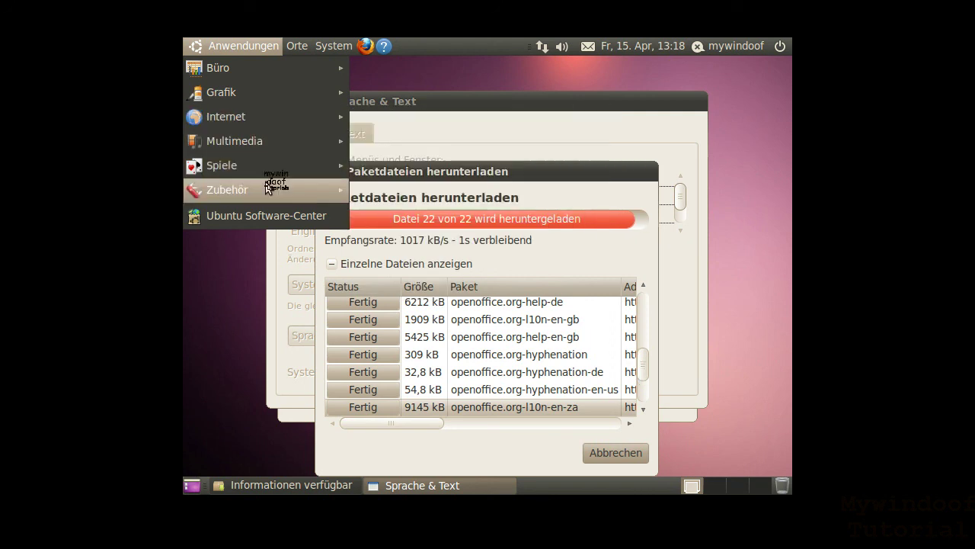
mouse_move(284, 192)
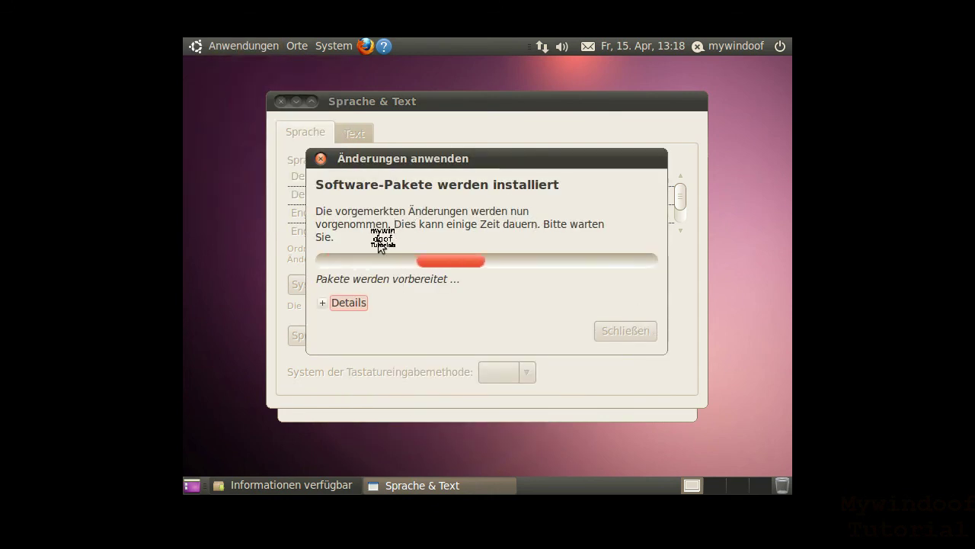
Step: Expand the details of the package installation, move the dialog up the screen and examine the unpacking log from its first line to the latest
click(323, 303)
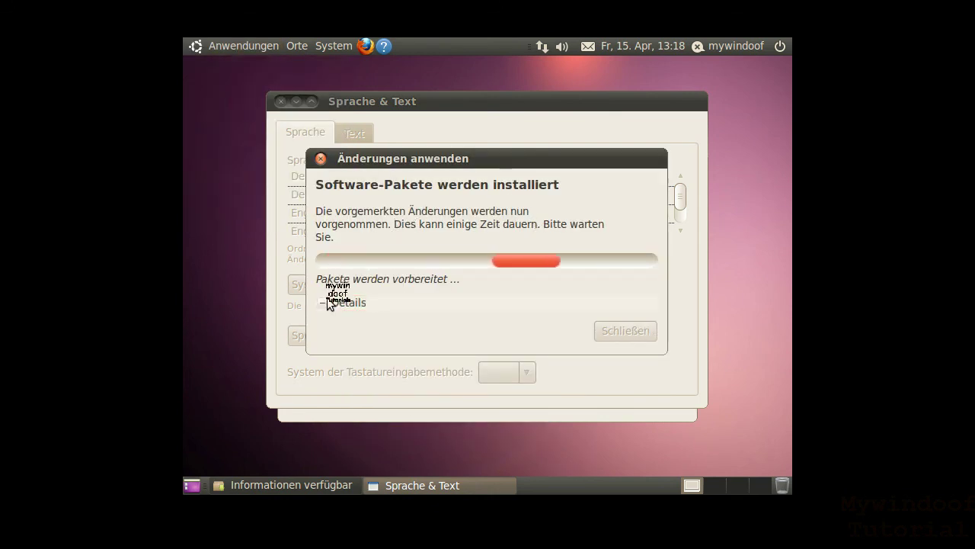
drag(465, 157, 456, 75)
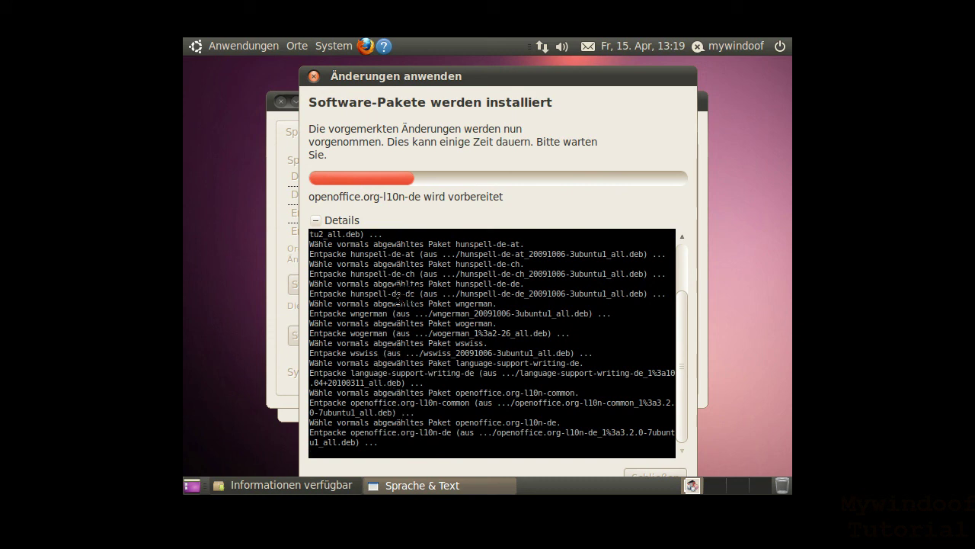
drag(466, 428, 397, 232)
click(368, 402)
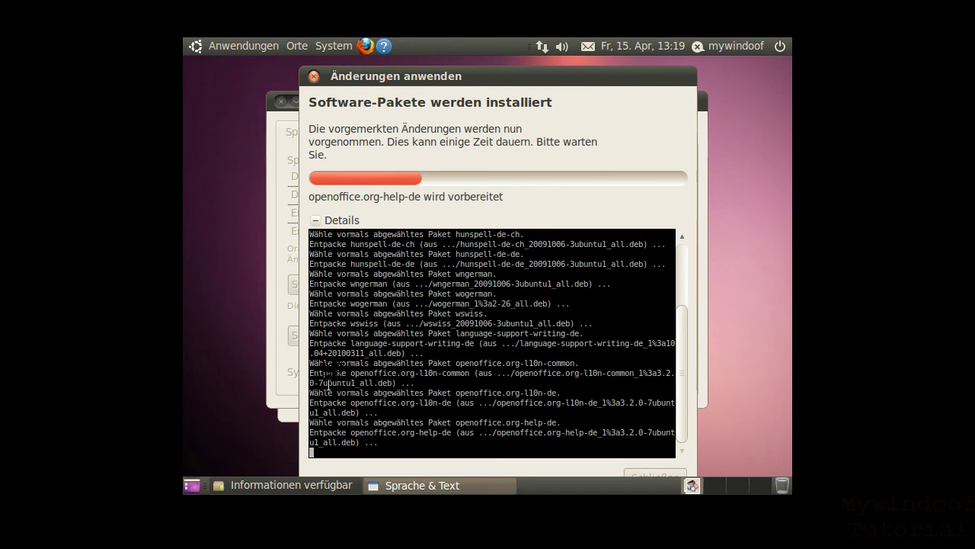
drag(353, 286, 383, 455)
click(373, 438)
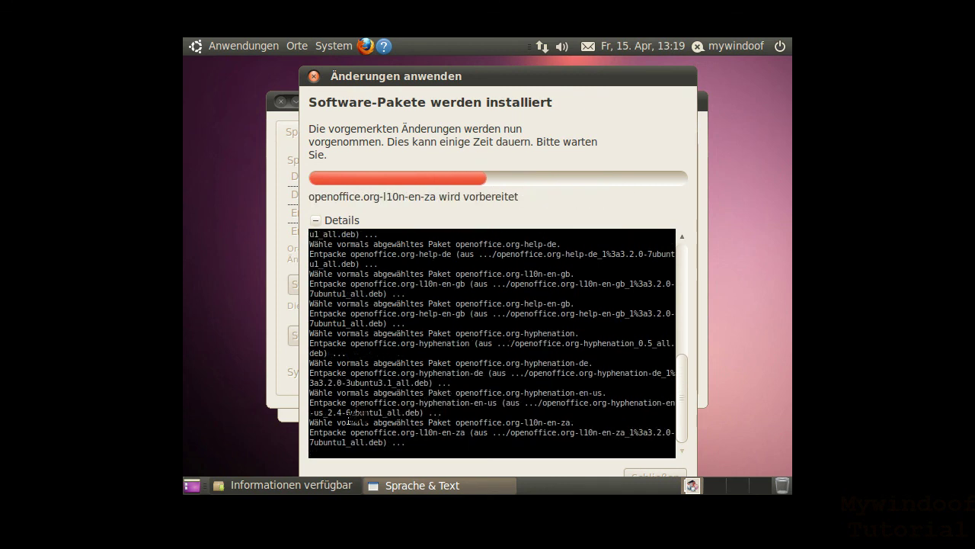
drag(338, 421, 418, 422)
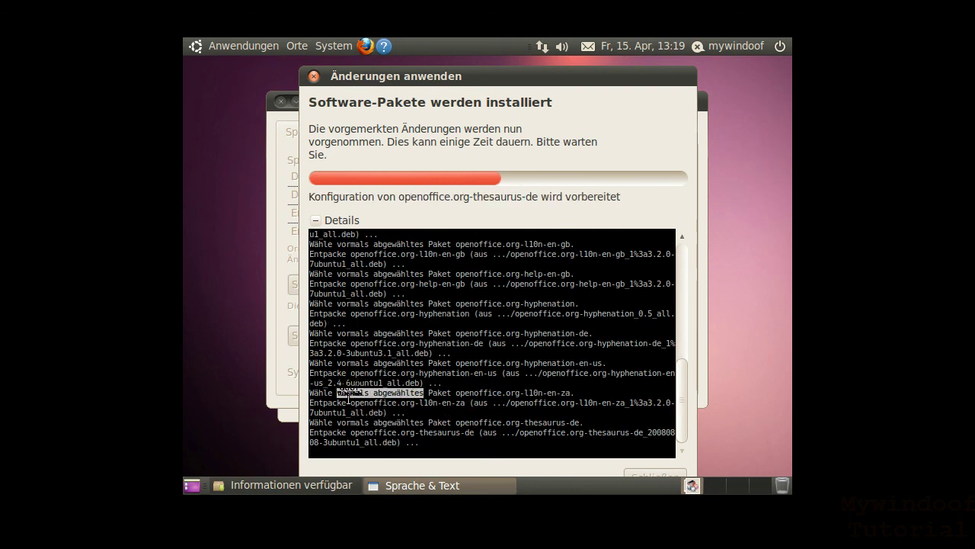
click(335, 402)
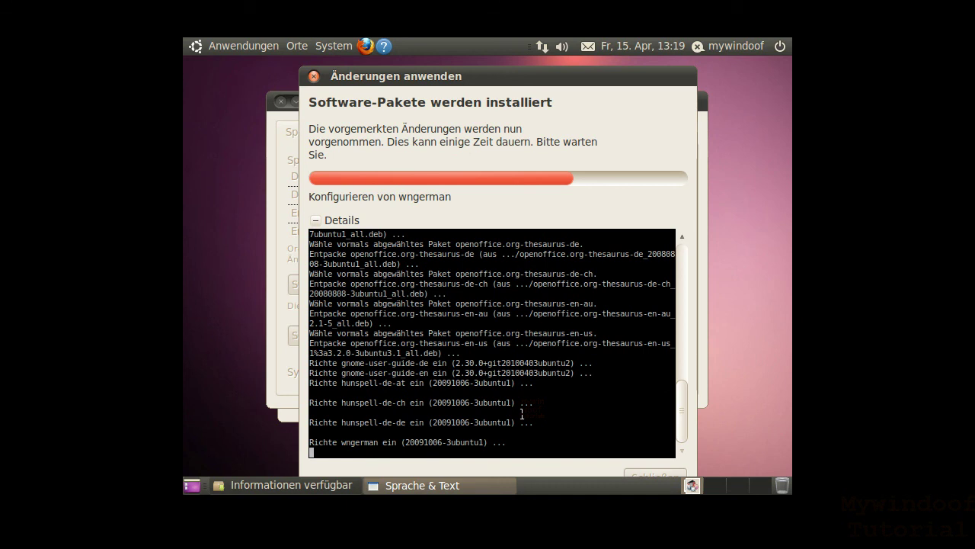
scroll(522, 414, up, 15)
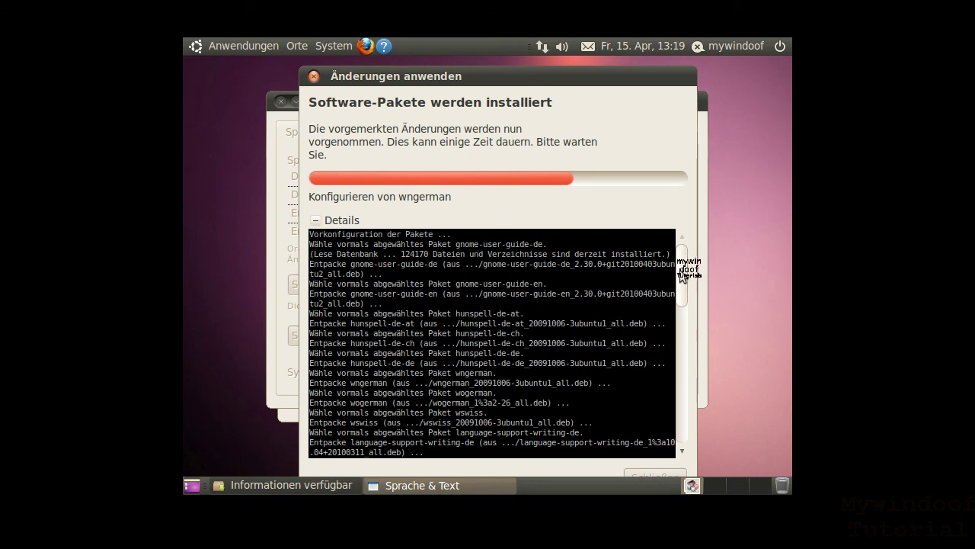
drag(688, 275, 688, 447)
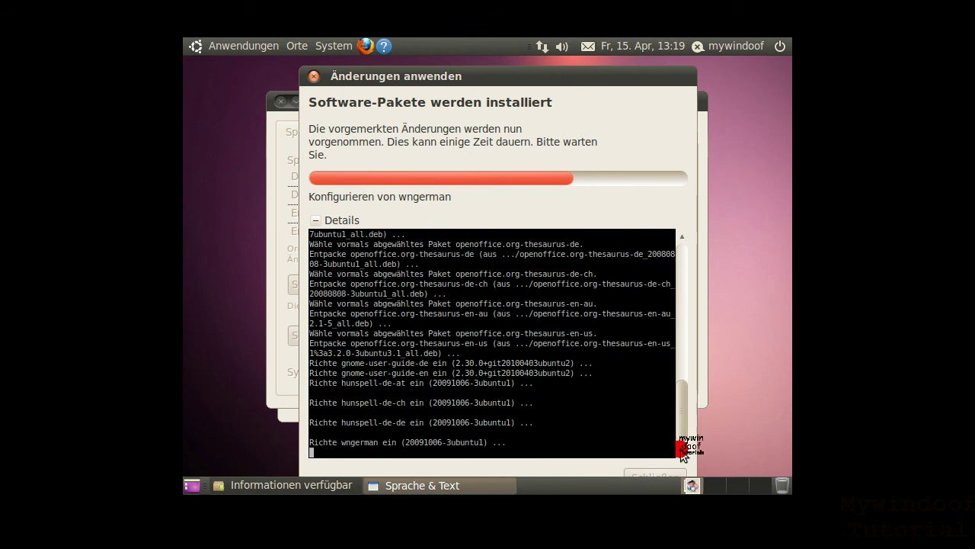
double_click(553, 436)
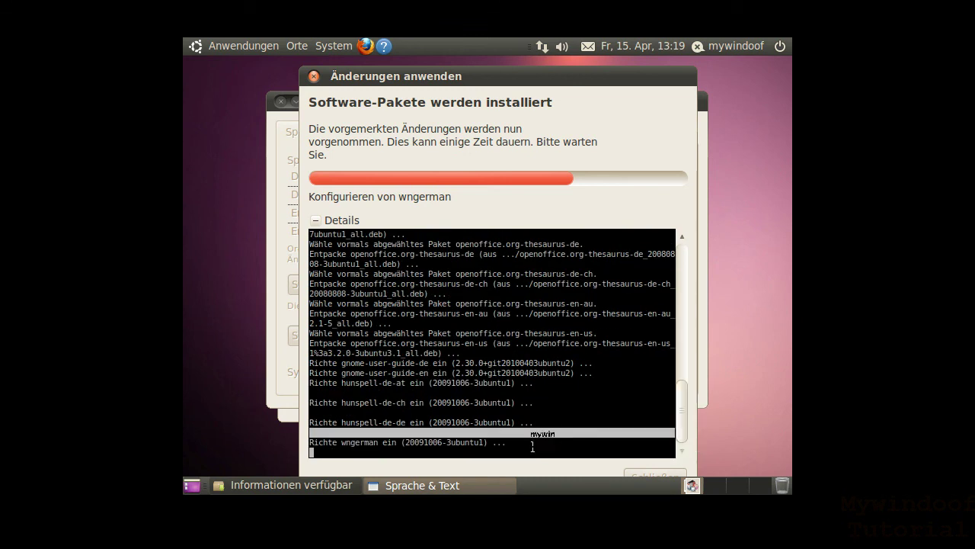
double_click(528, 444)
click(488, 448)
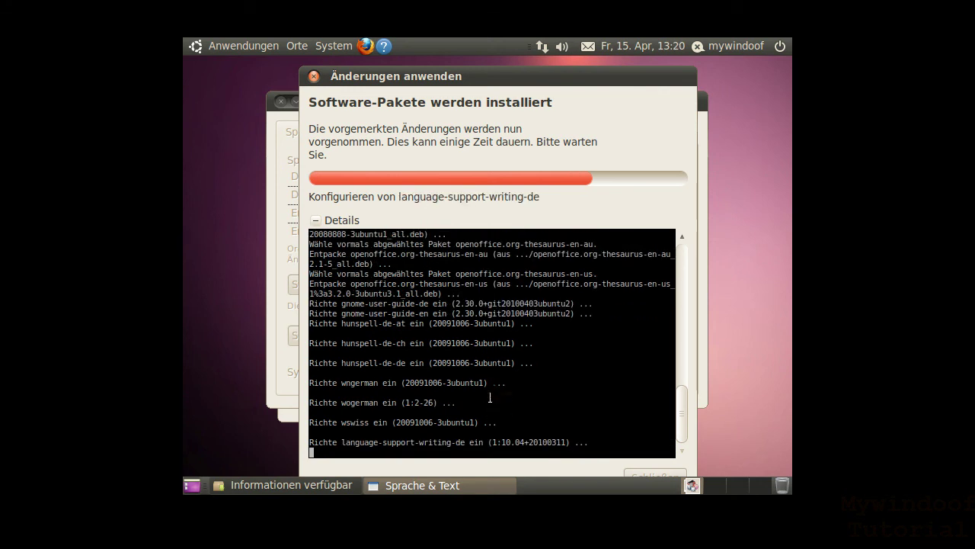
drag(493, 333, 503, 358)
triple_click(511, 384)
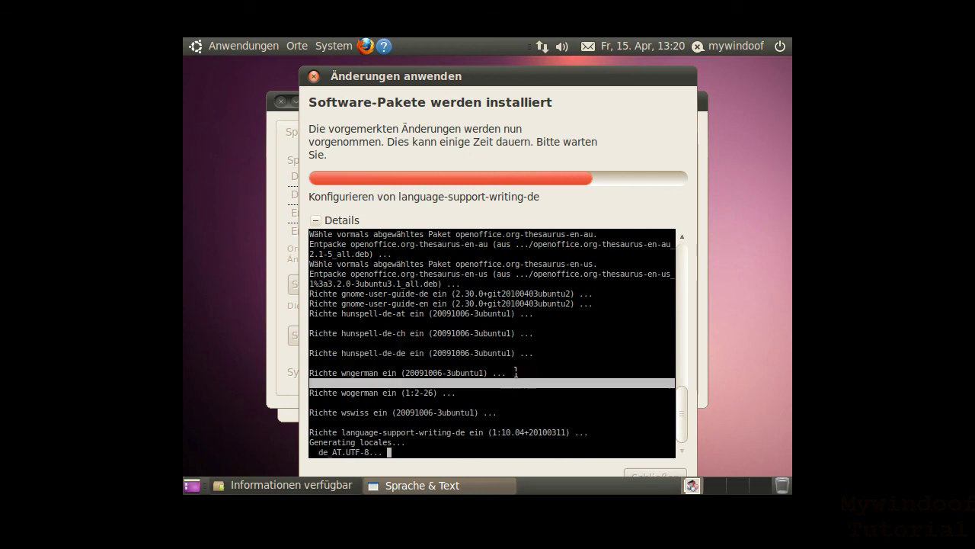
triple_click(516, 373)
click(516, 372)
double_click(511, 372)
triple_click(500, 412)
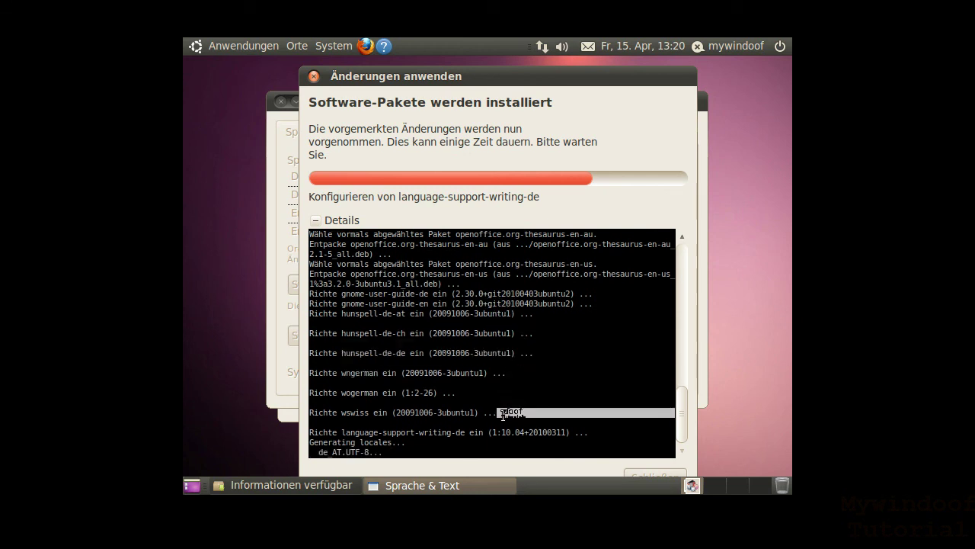
click(502, 413)
triple_click(503, 412)
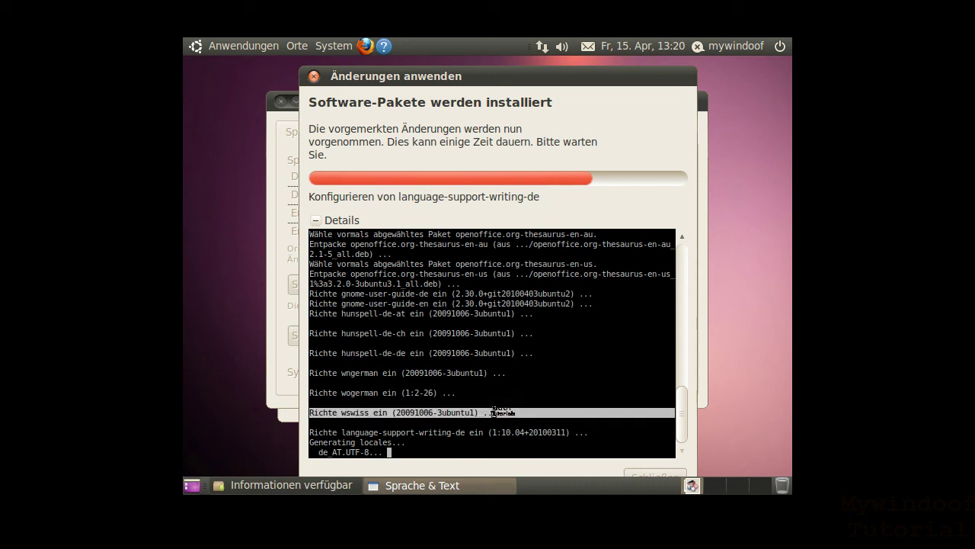
click(490, 412)
triple_click(488, 412)
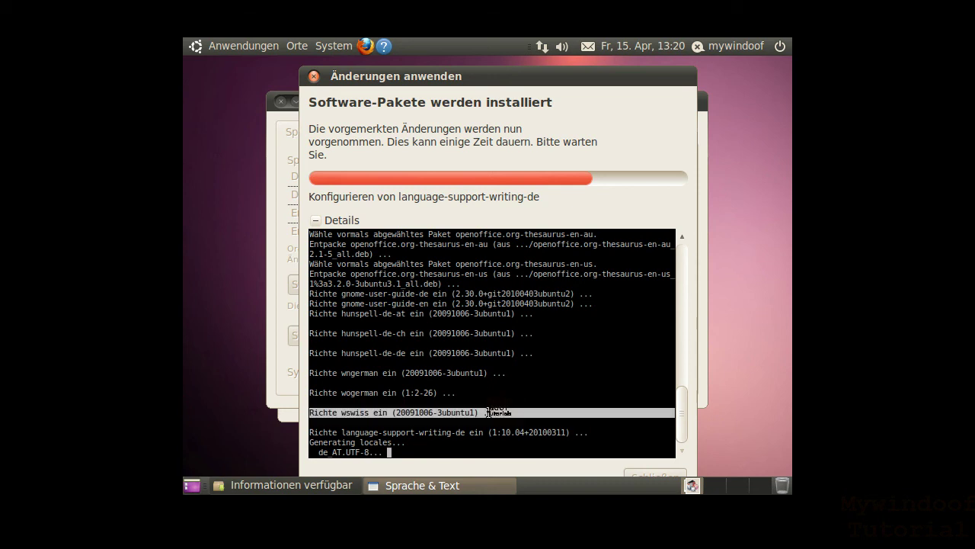
click(489, 413)
triple_click(448, 422)
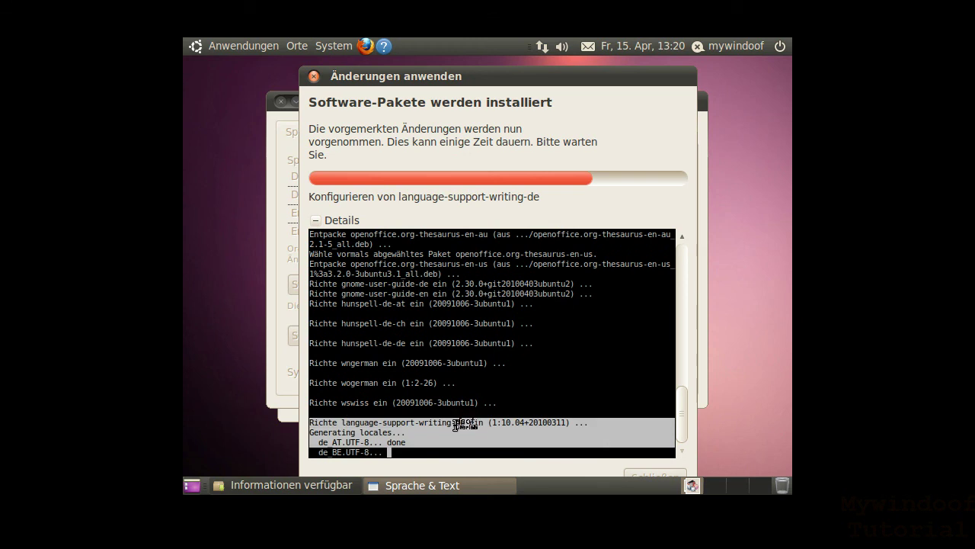
triple_click(447, 420)
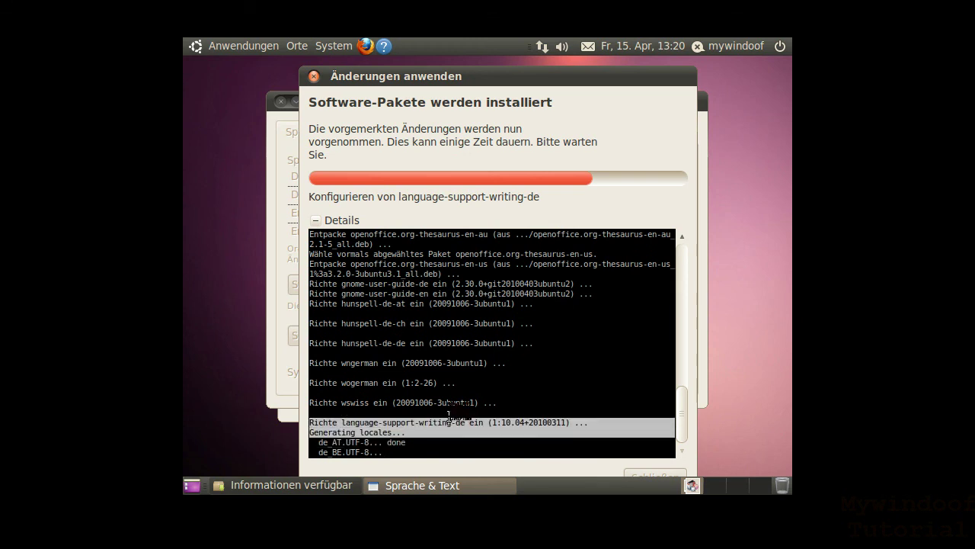
click(448, 428)
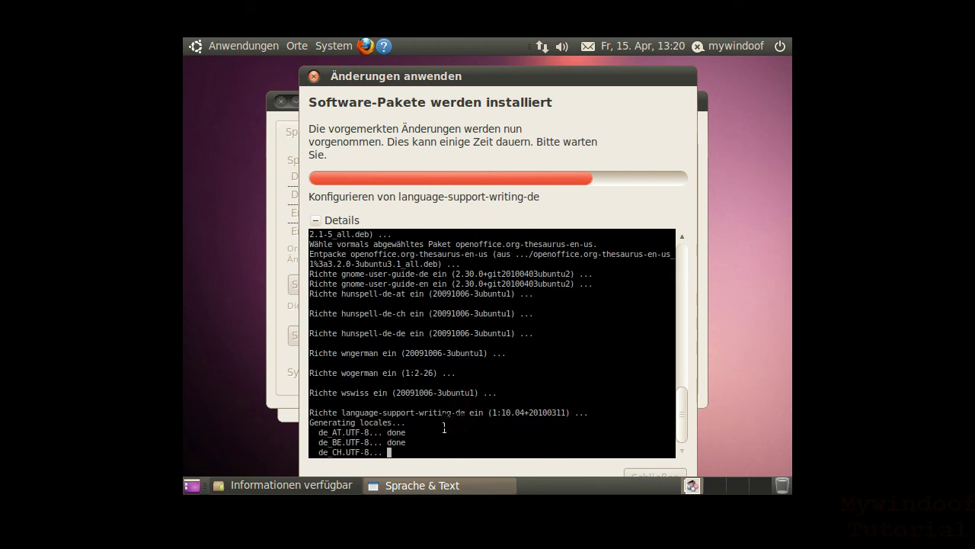
triple_click(446, 431)
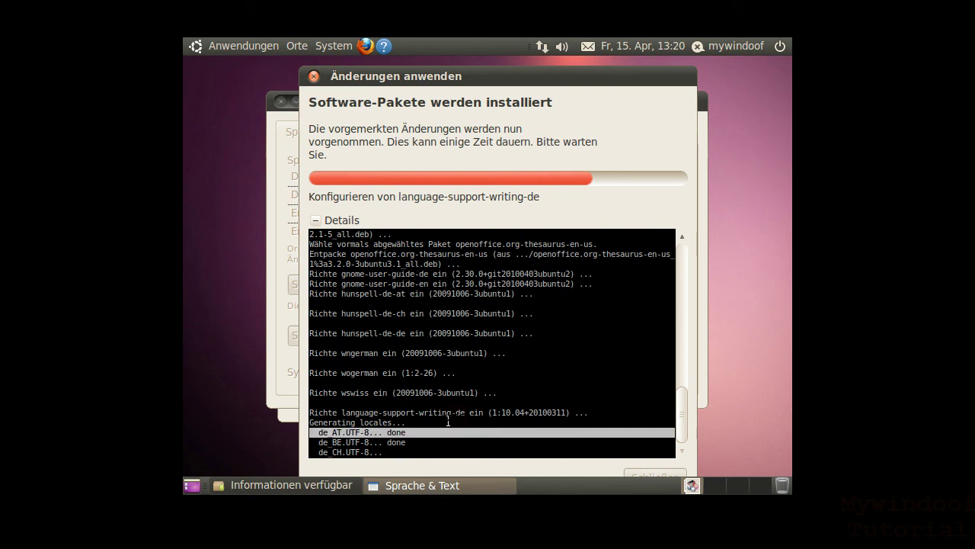
click(447, 442)
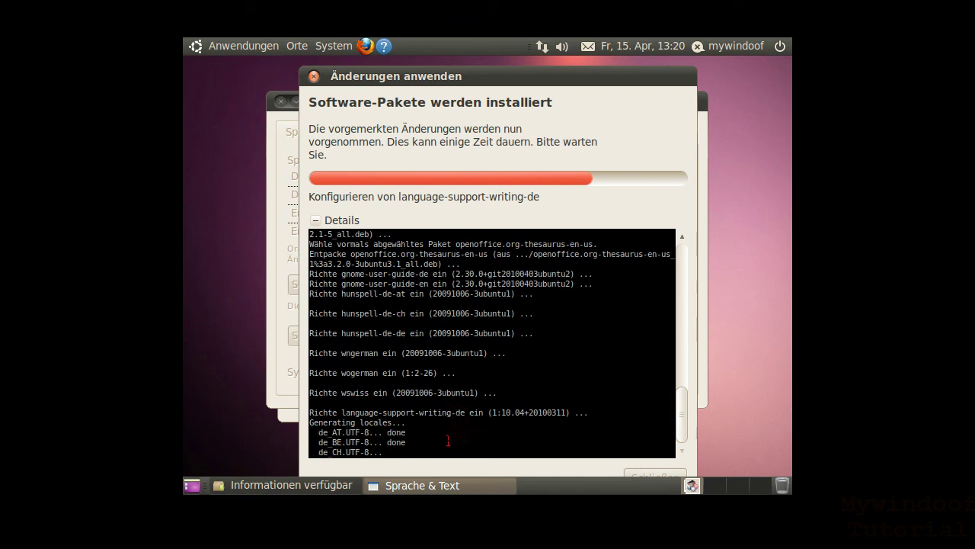
triple_click(448, 442)
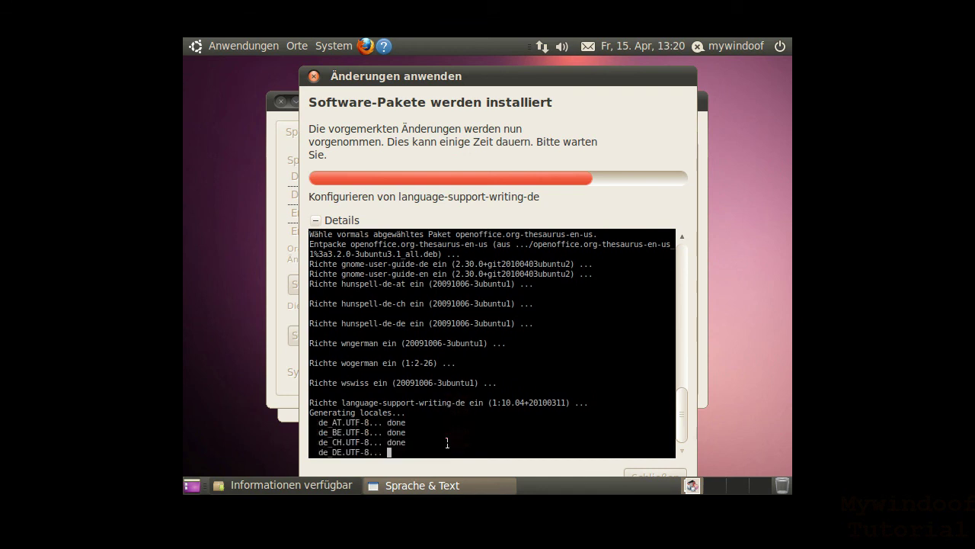
double_click(446, 442)
double_click(447, 441)
click(447, 441)
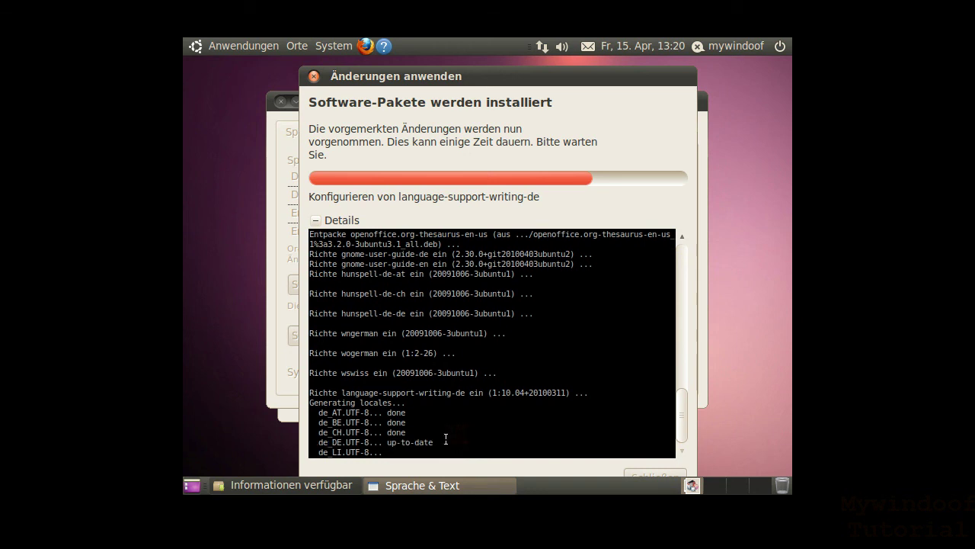
double_click(446, 439)
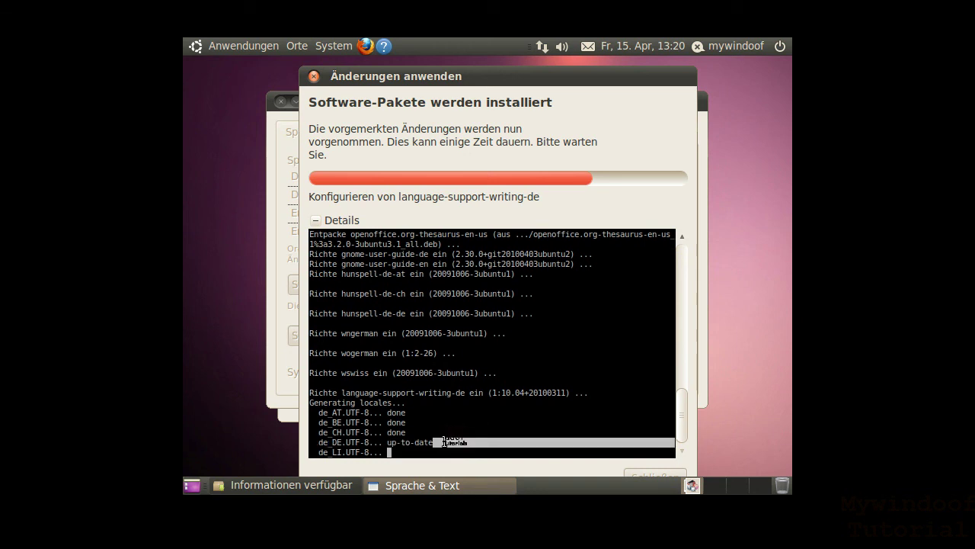
triple_click(444, 441)
click(444, 439)
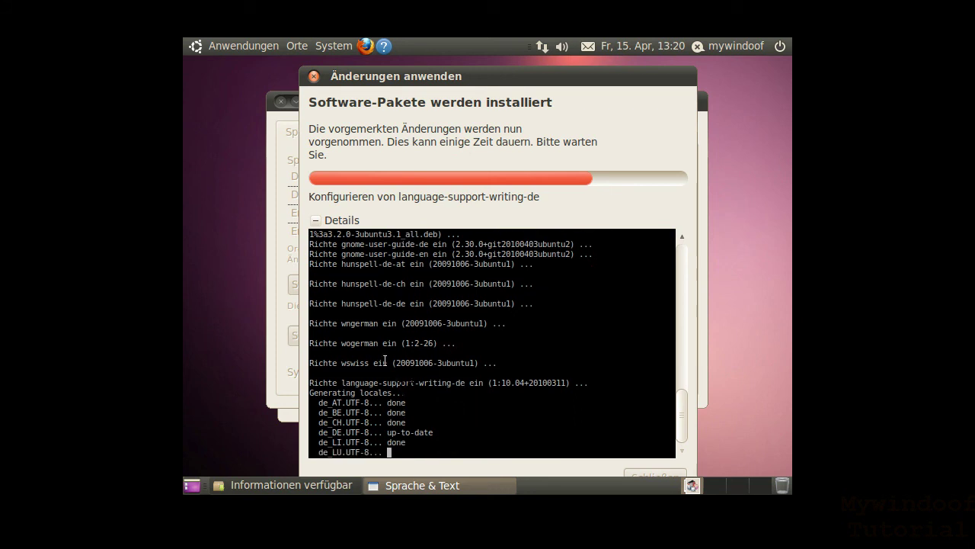
Step: Review the generated German locales in the installation log and close the dialog once the changes are applied
scroll(497, 320, up, 1)
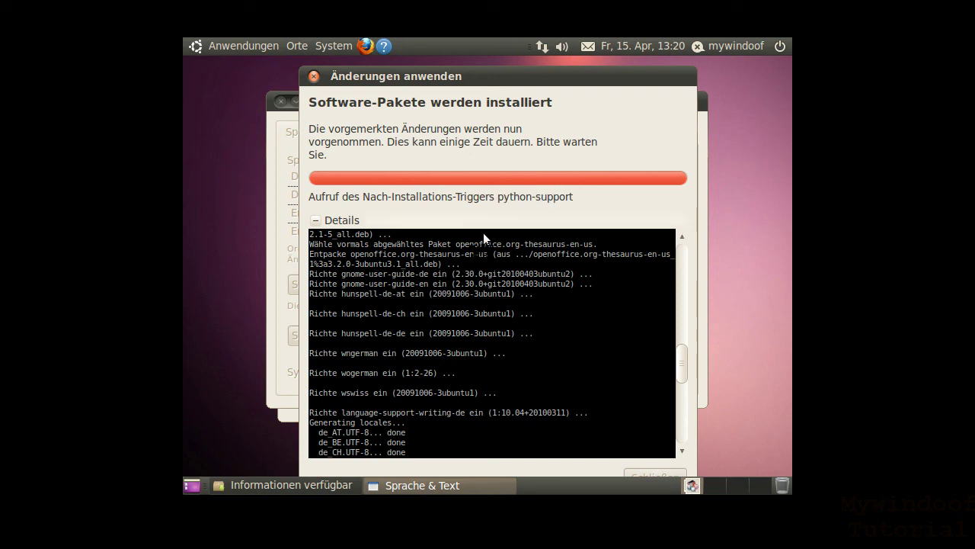
drag(425, 429, 427, 446)
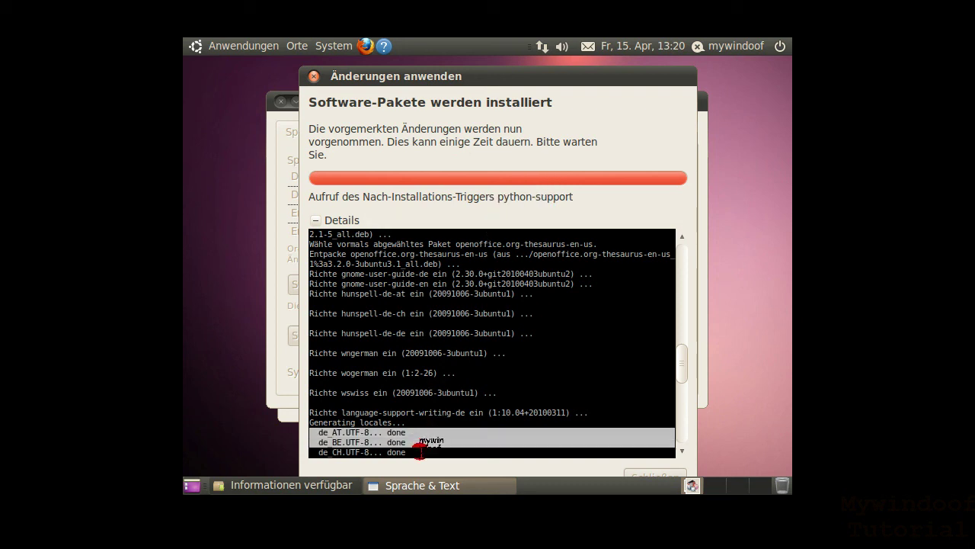
click(449, 406)
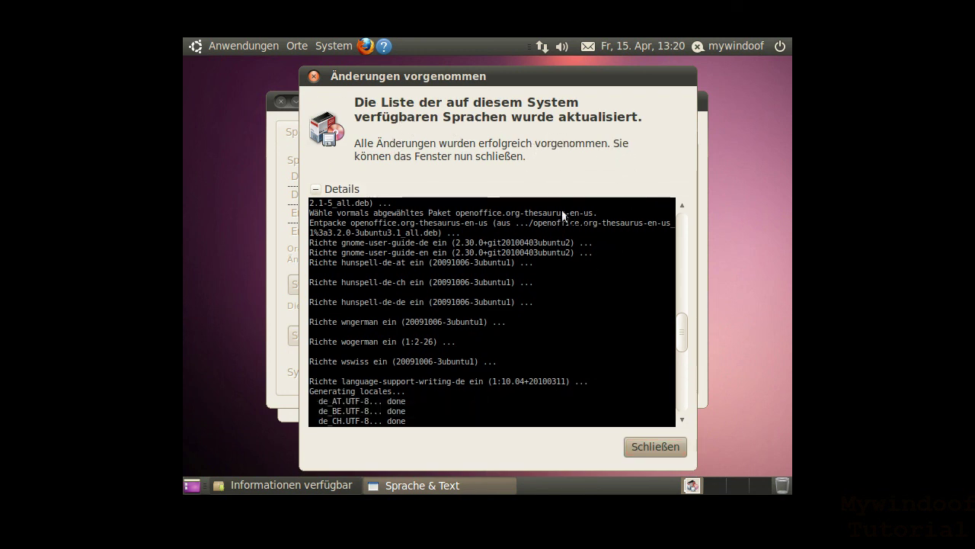
click(640, 445)
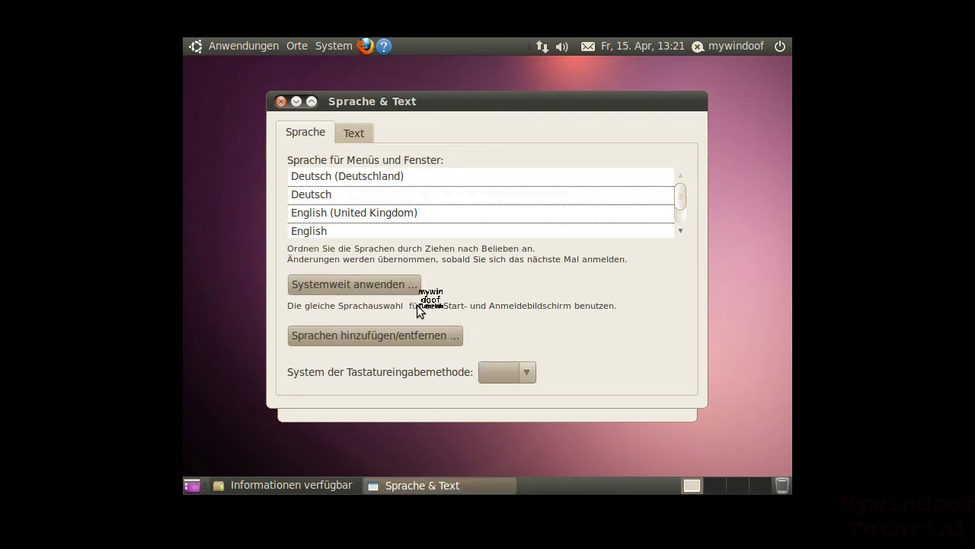
Step: Apply the menu and window language selection system-wide and check the regional format settings for numbers, dates and currency
click(404, 195)
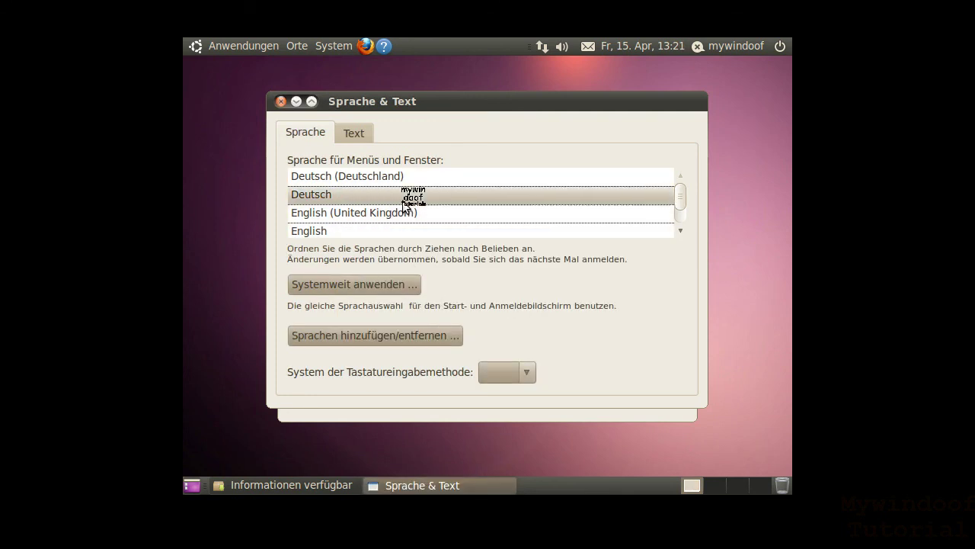
click(357, 284)
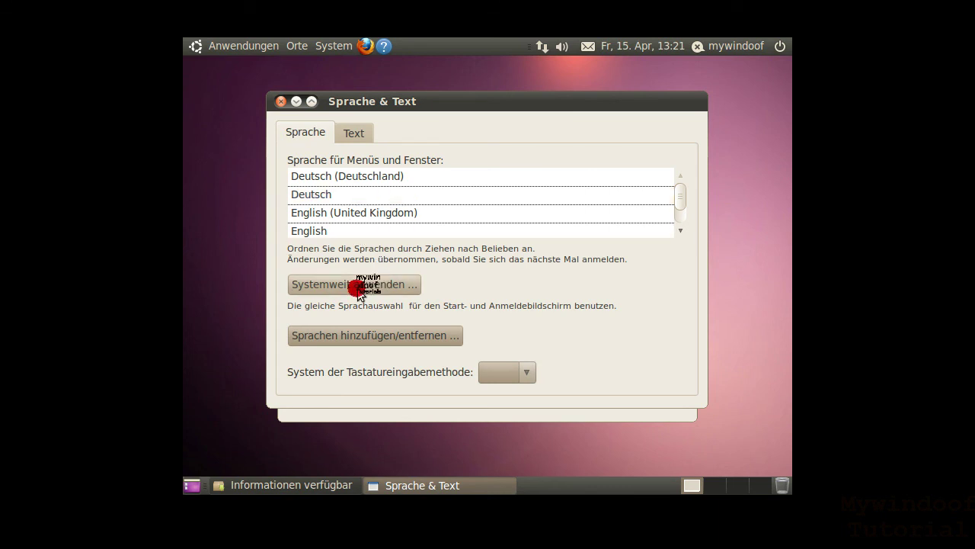
click(365, 133)
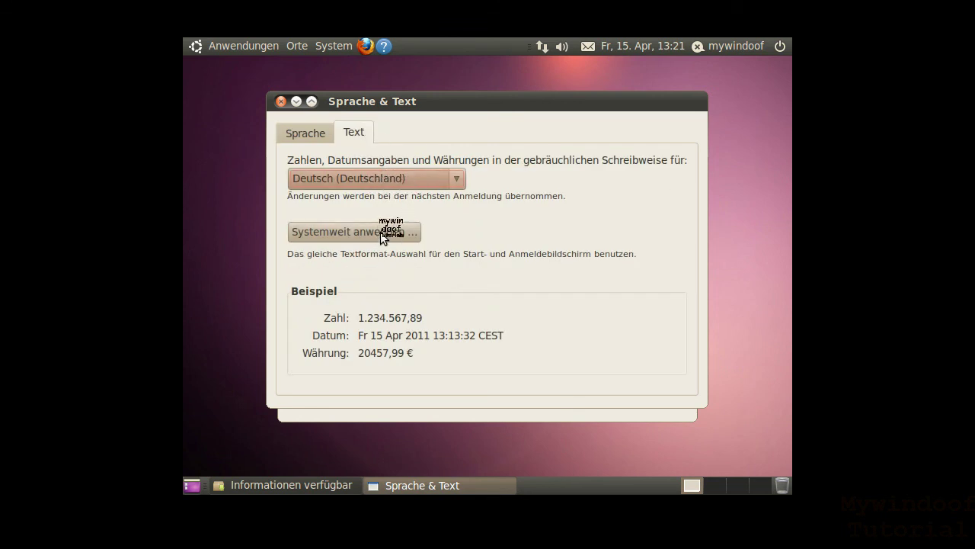
click(321, 135)
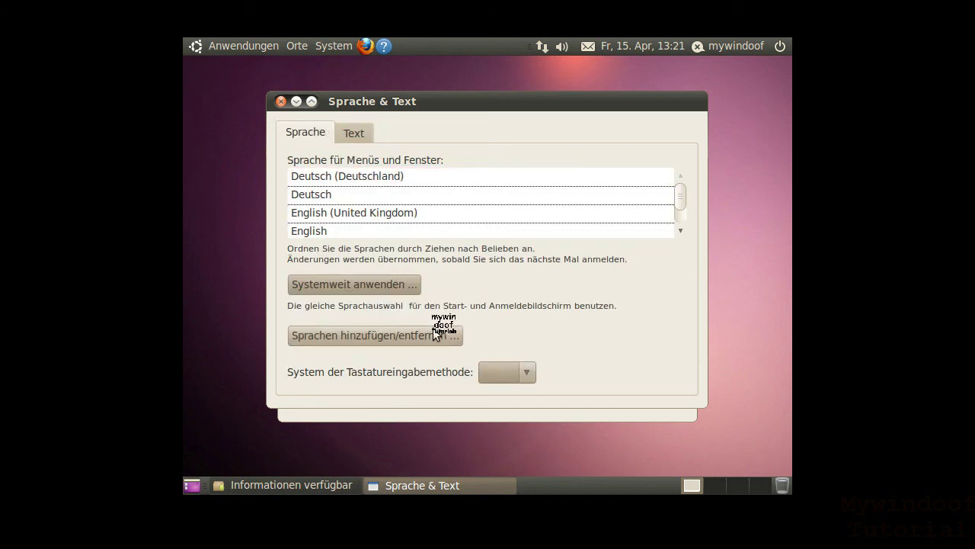
Step: Set the keyboard input method system to none and close both the language settings and the update information notice
click(530, 370)
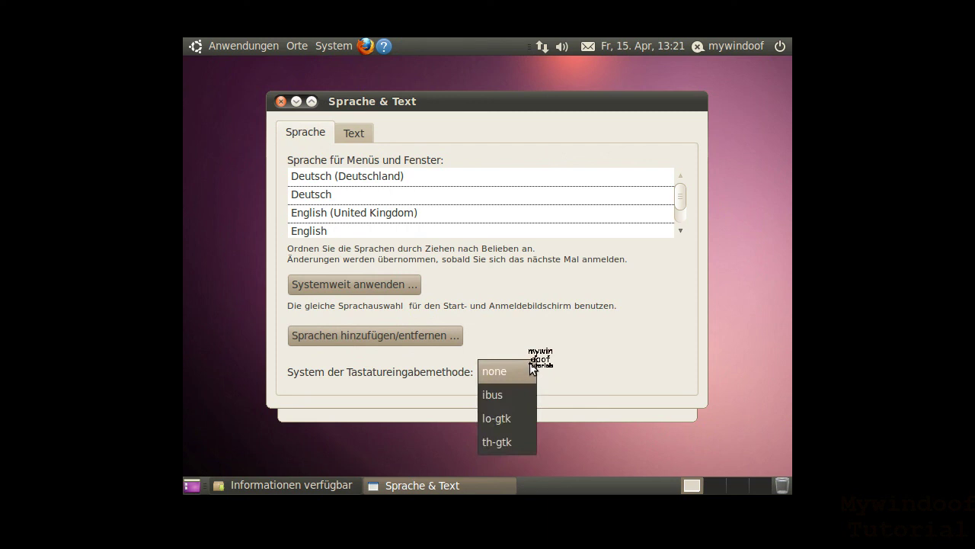
click(529, 363)
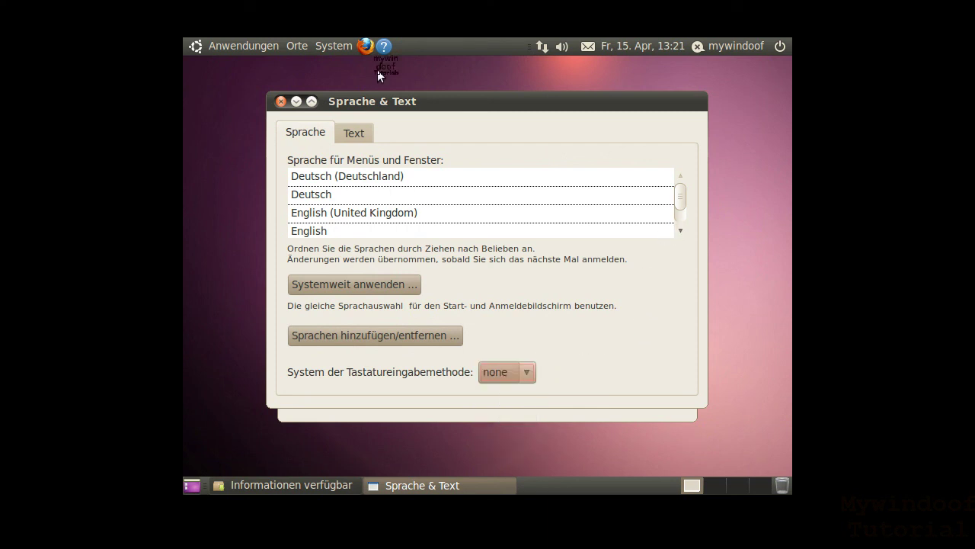
click(281, 101)
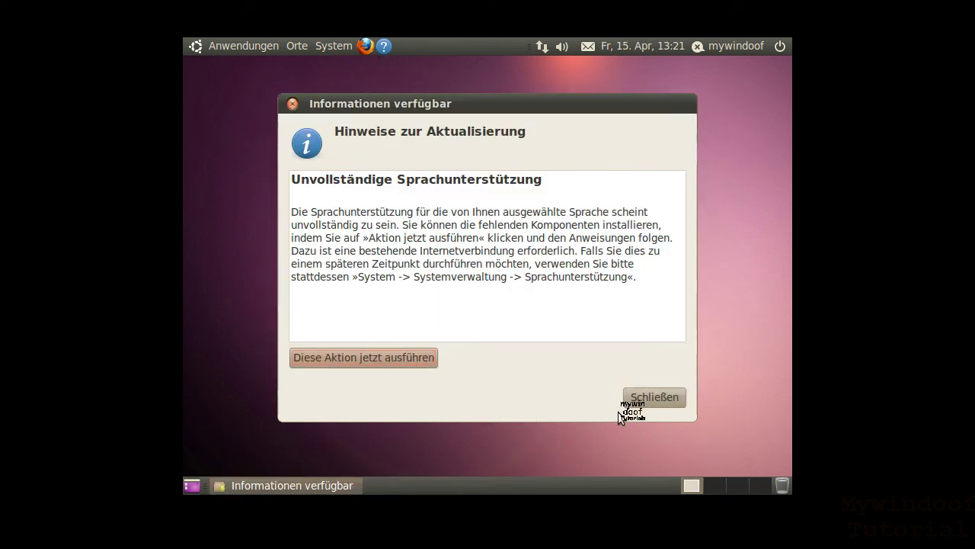
click(657, 396)
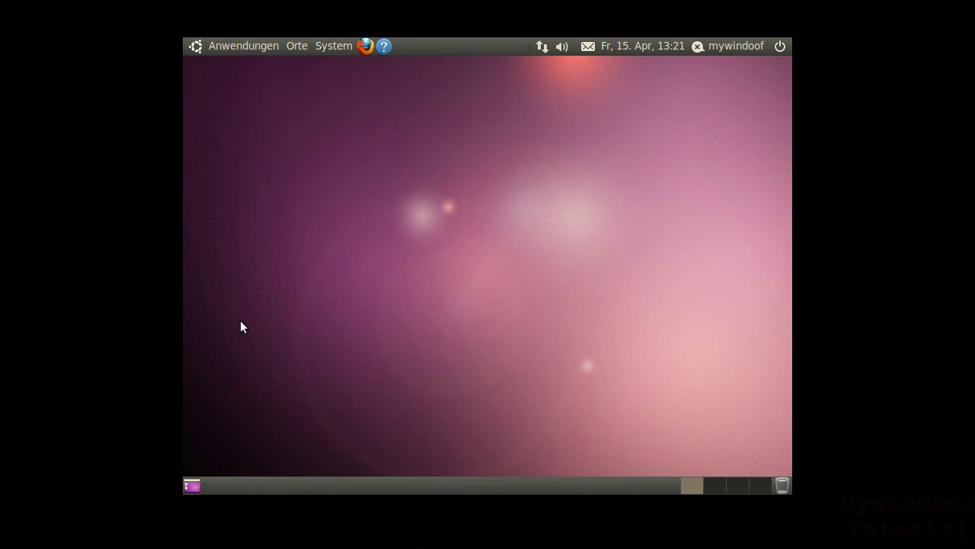
Step: Switch the Ubuntu virtual machine from full-screen to windowed mode and minimize the update manager window inside it
key(ctrl+Home)
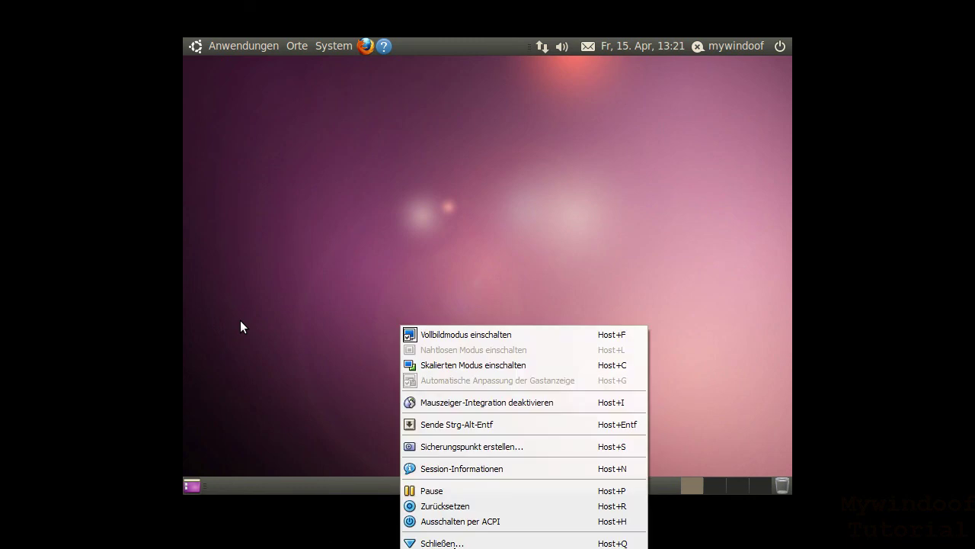
key(Escape)
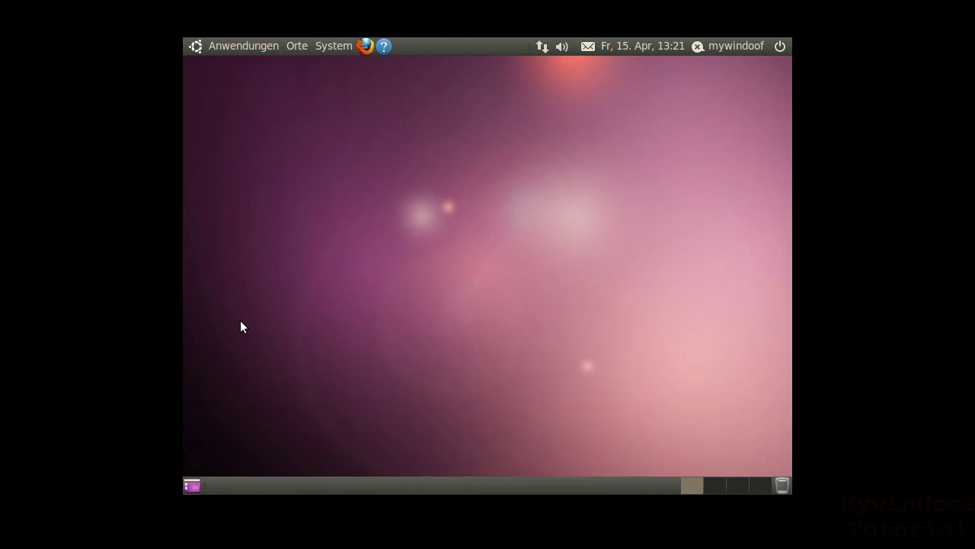
key(ctrl+Home)
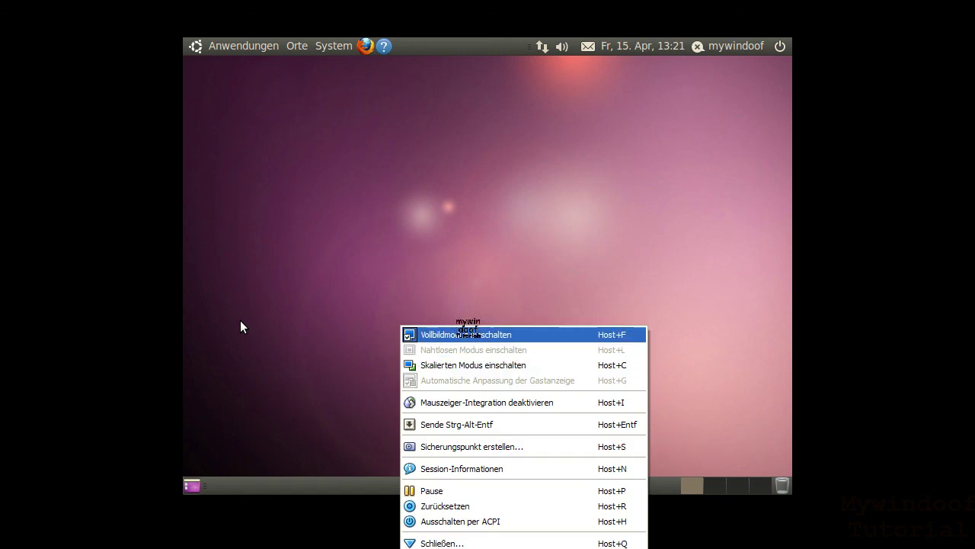
key(Down)
key(Up)
key(Up)
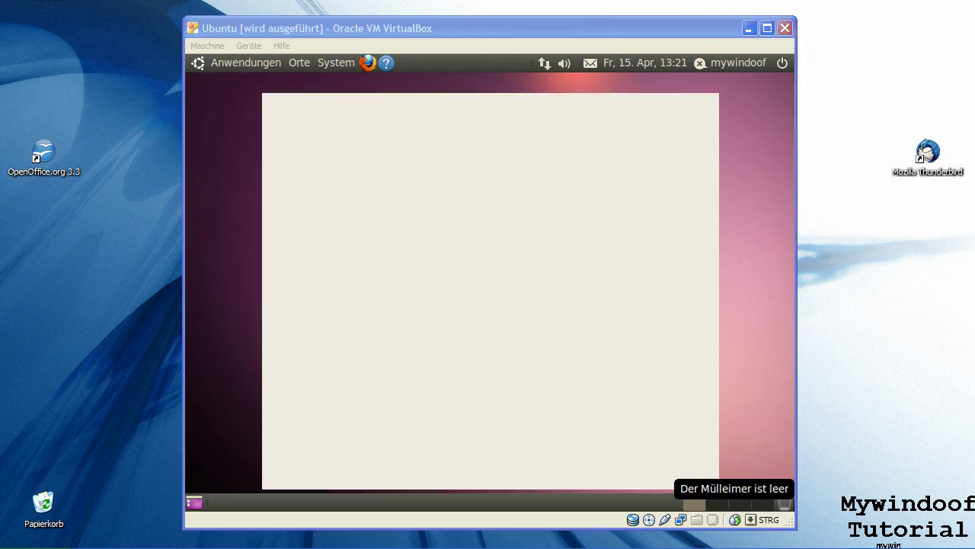
click(292, 83)
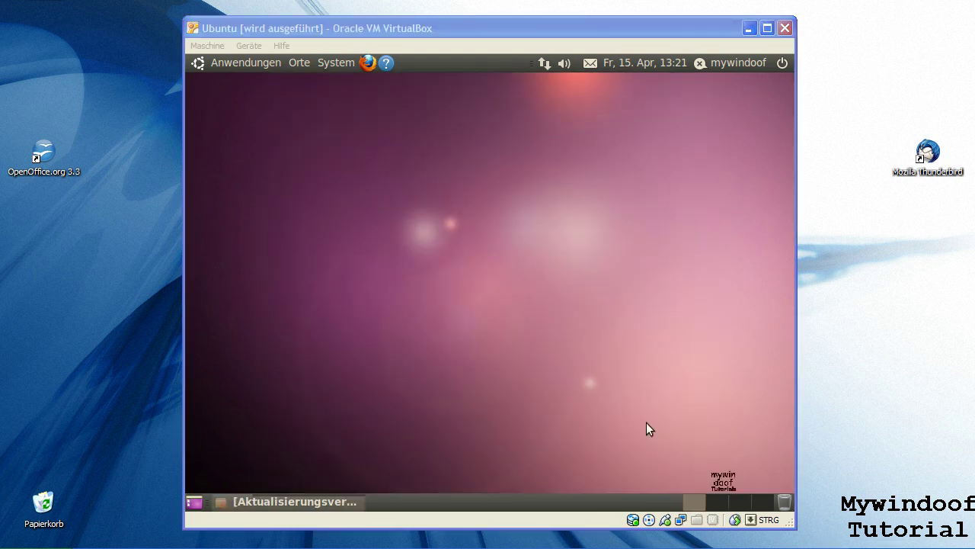